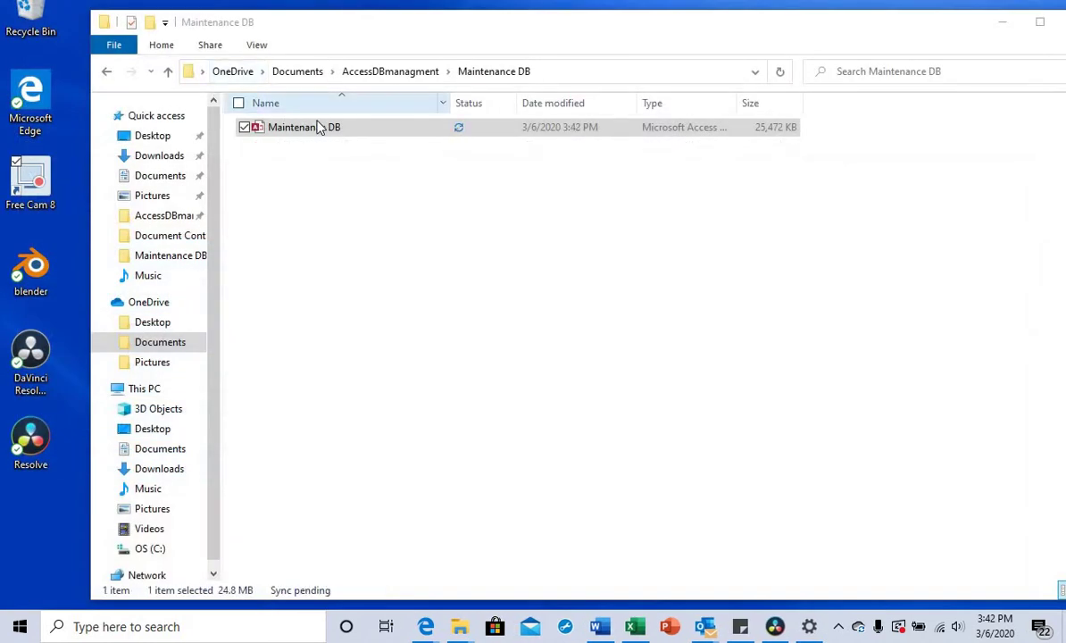
- Open the Maintenance DB database in a maximized window and go to its Preventive Maintenance section
left_click(319, 127)
double_click(319, 126)
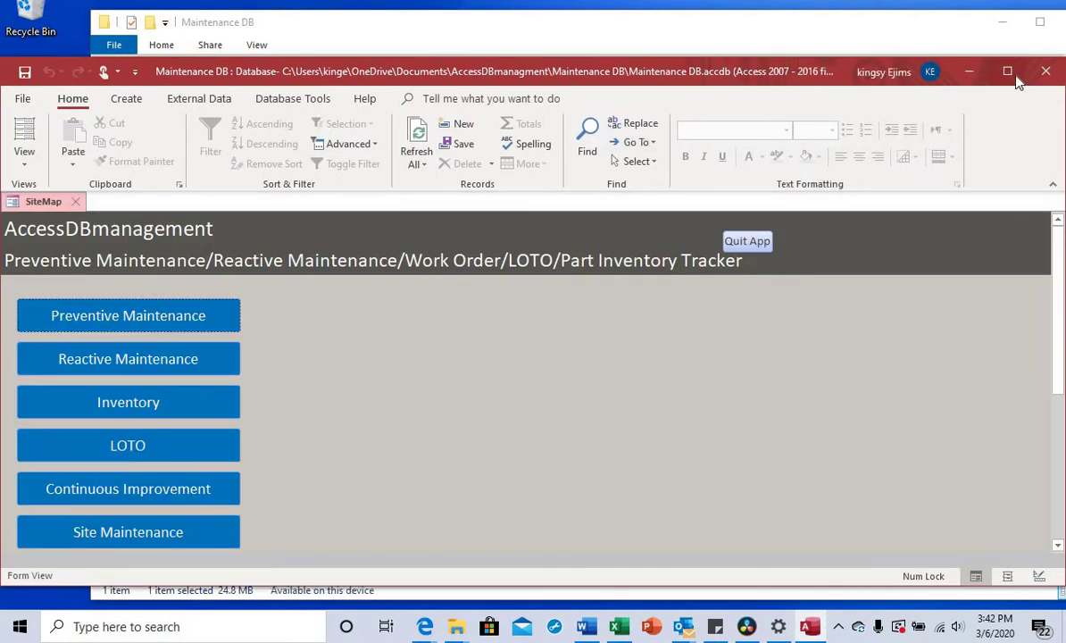
left_click(1008, 72)
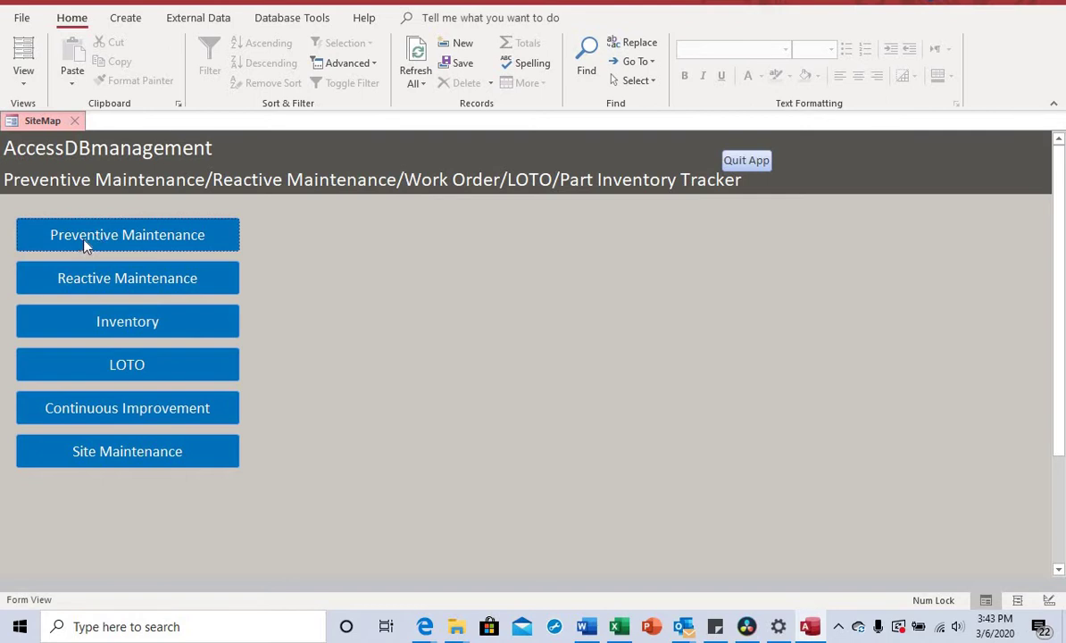
left_click(138, 238)
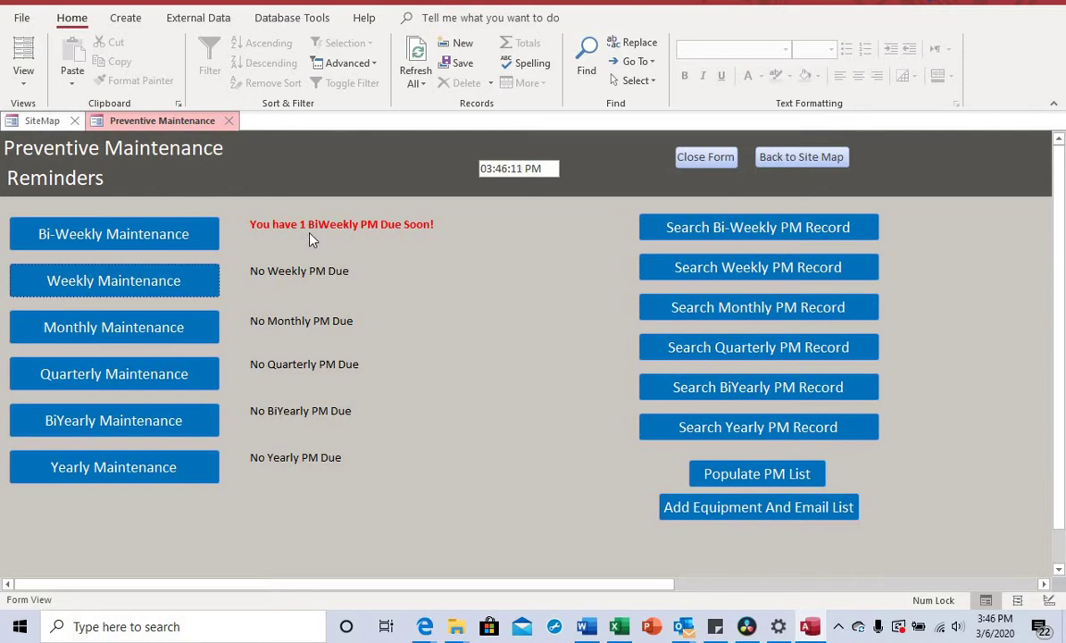
- Open the Bi-Weekly Maintenance form and check it against the bi-weekly reminder on the Preventive Maintenance page
left_click(158, 234)
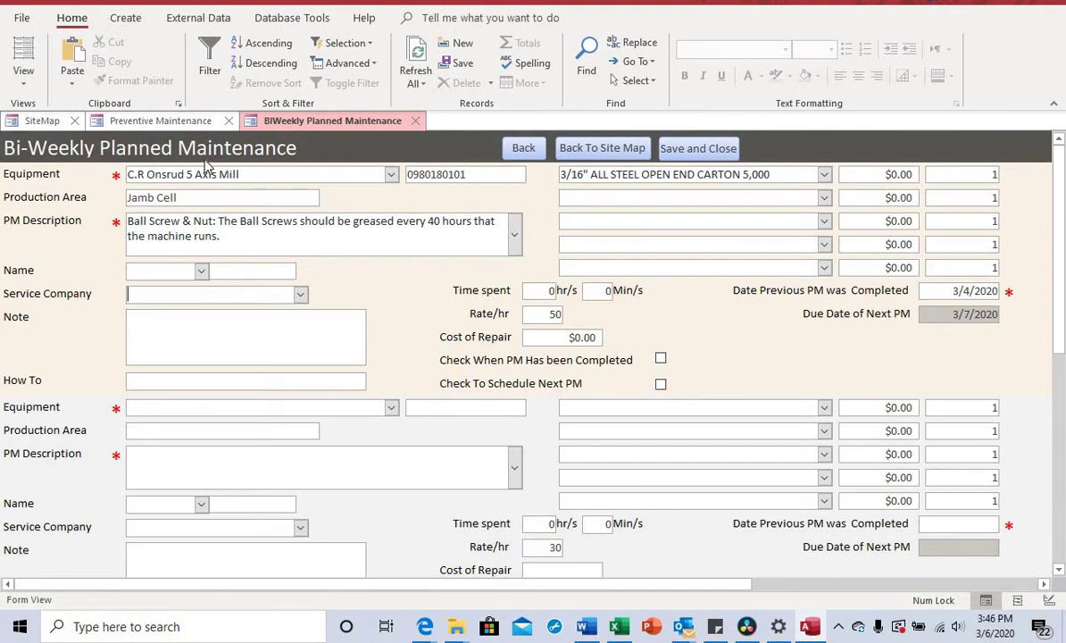
left_click(170, 122)
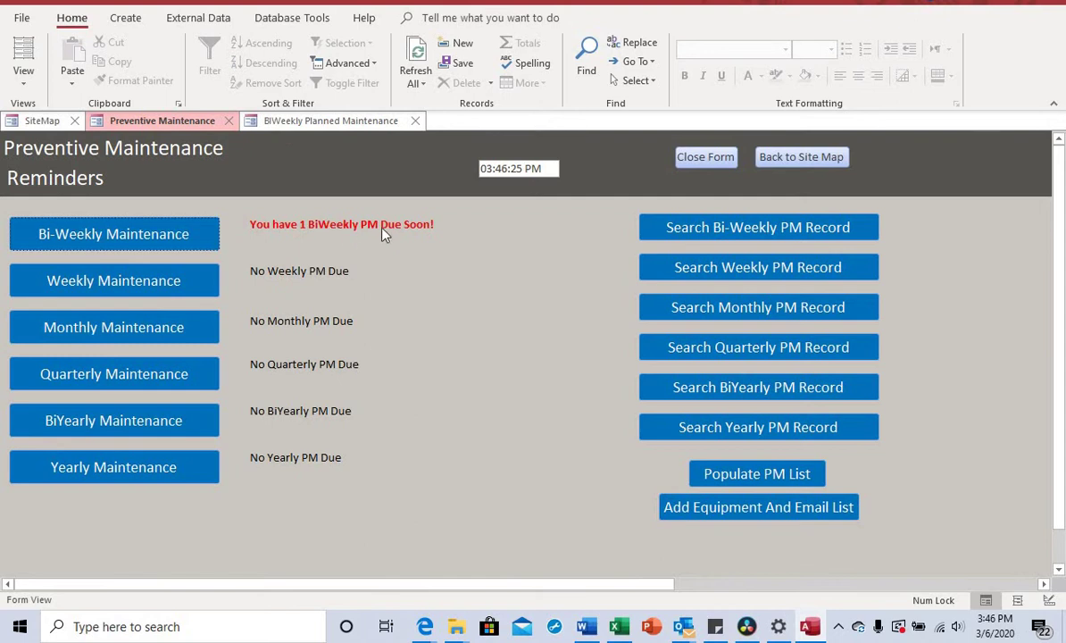
left_click(317, 120)
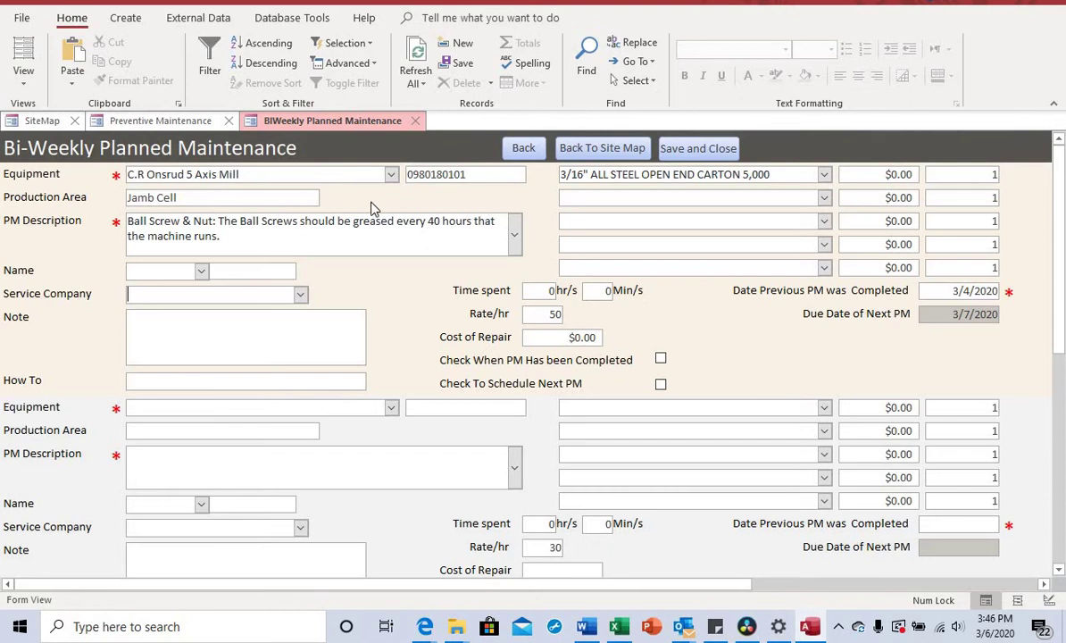
- Examine the equipment and PM description choices on the bi-weekly record, along with the options on the Preventive Maintenance page
left_click(390, 177)
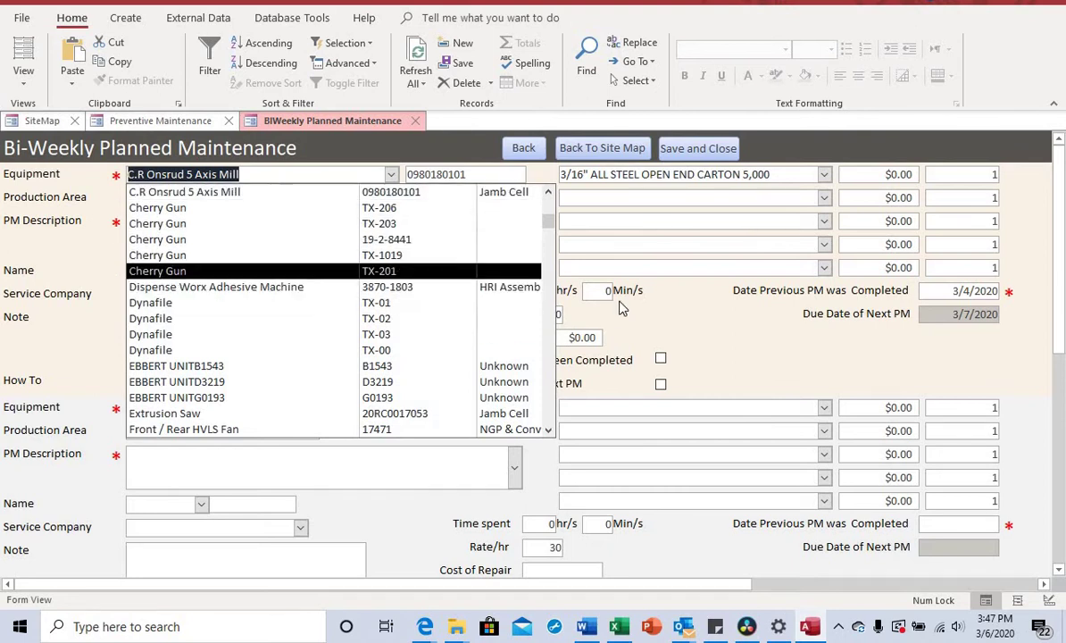
key("Escape")
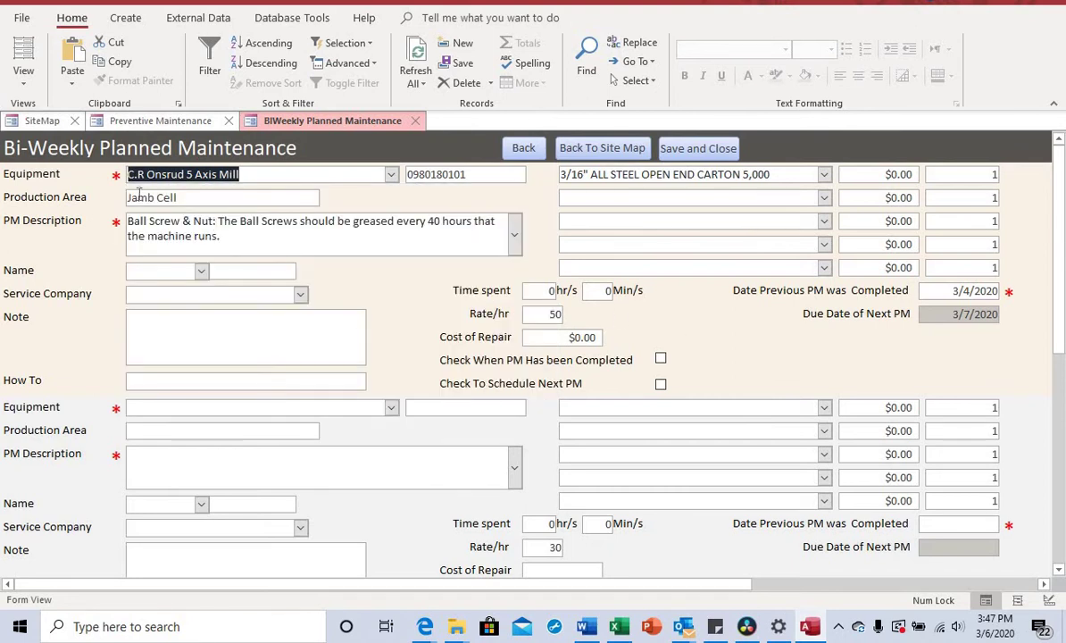
left_click(390, 175)
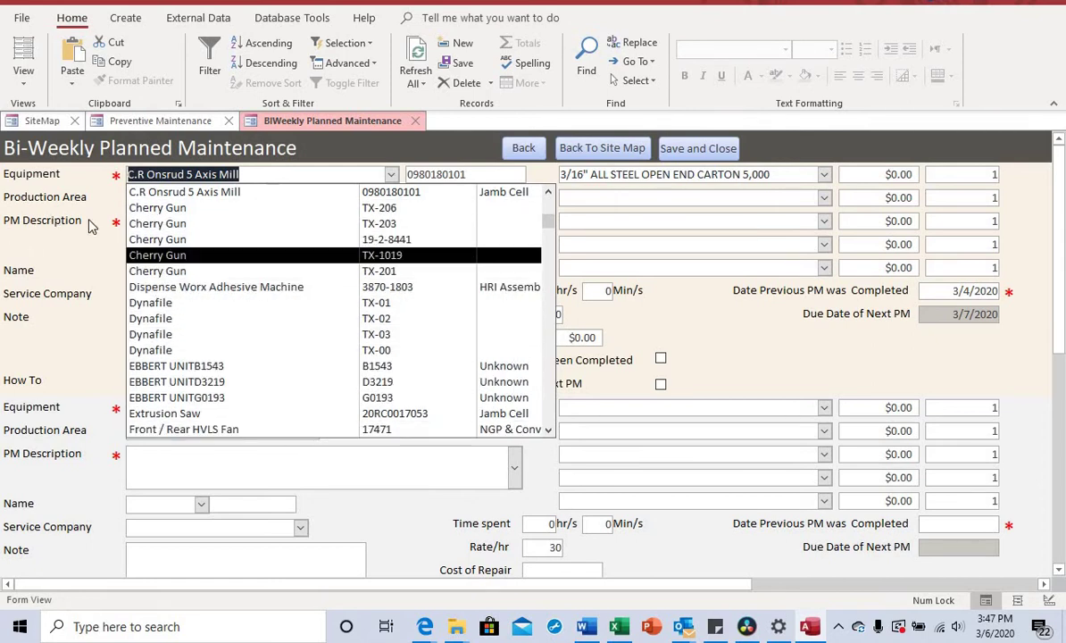
left_click(71, 201)
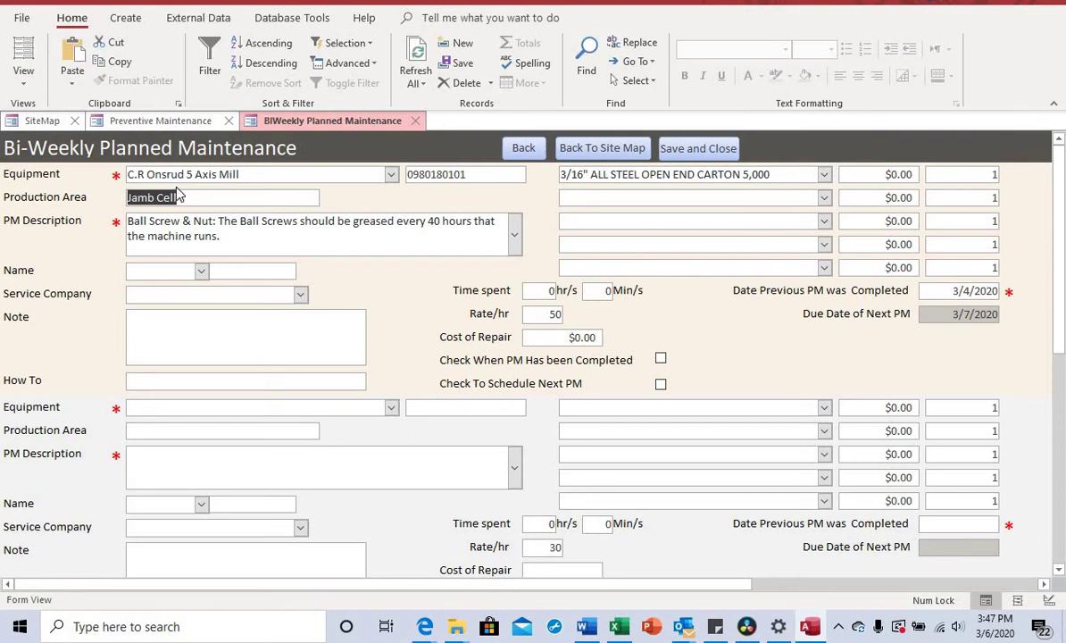
left_click(480, 228)
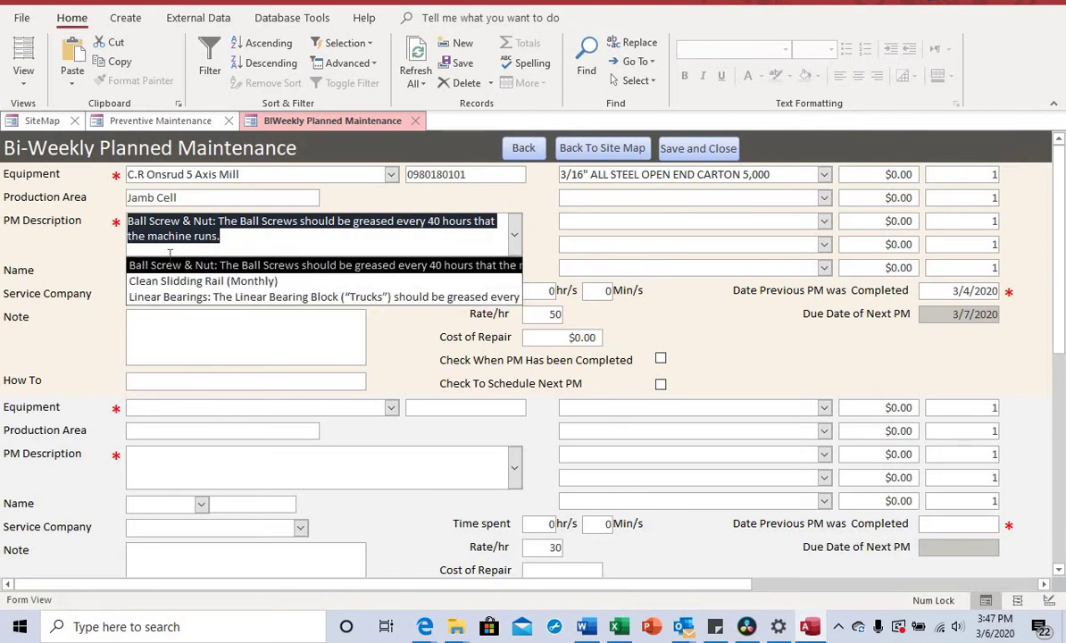
left_click(84, 235)
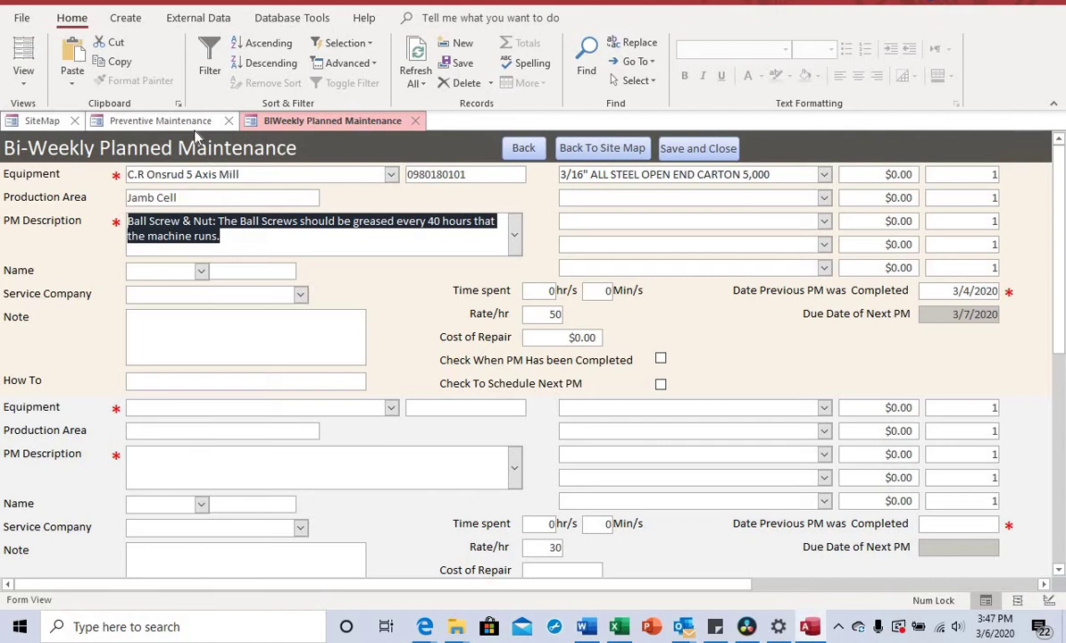
left_click(180, 118)
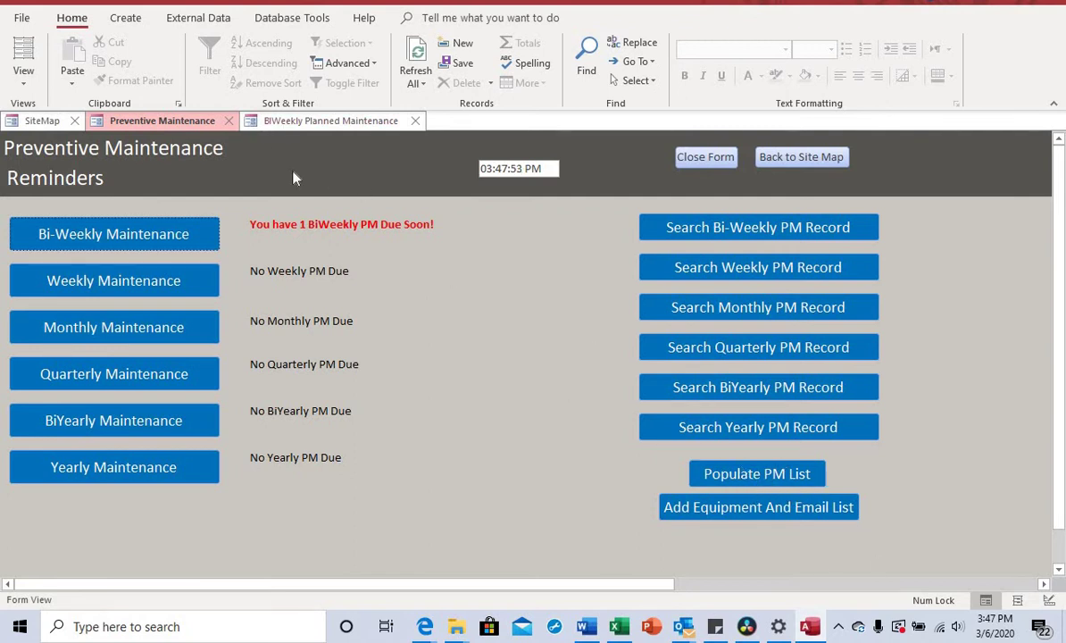
left_click(291, 129)
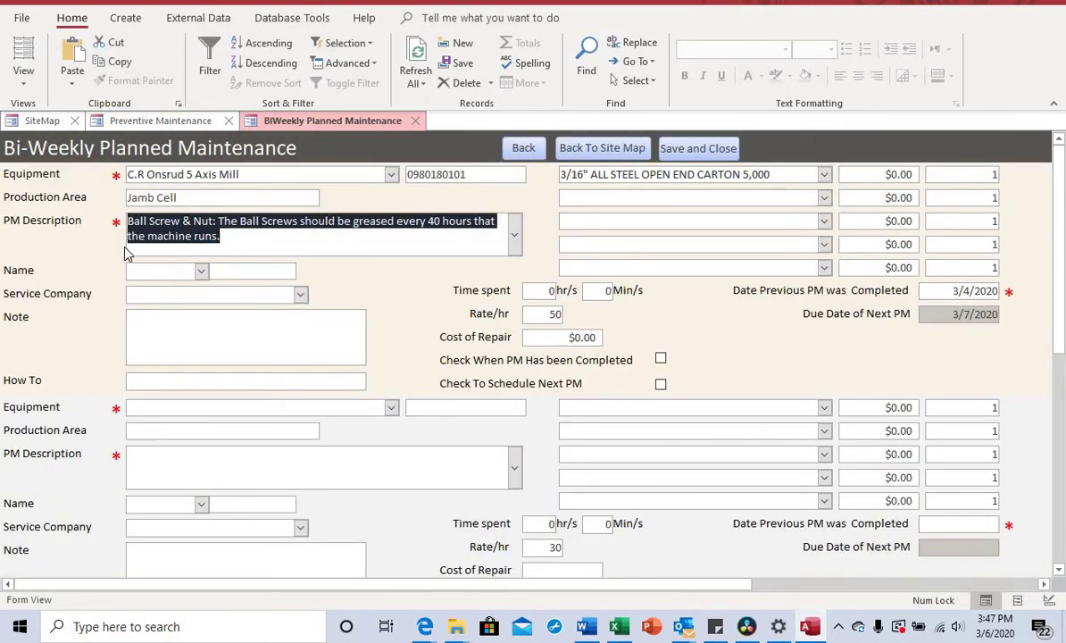
left_click(514, 235)
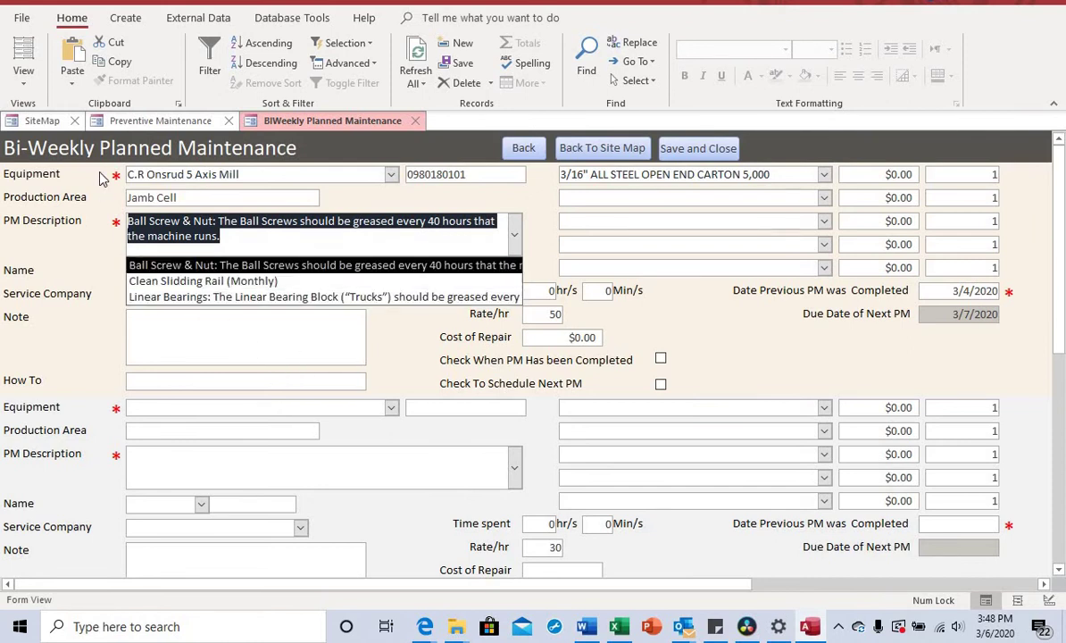
left_click(146, 121)
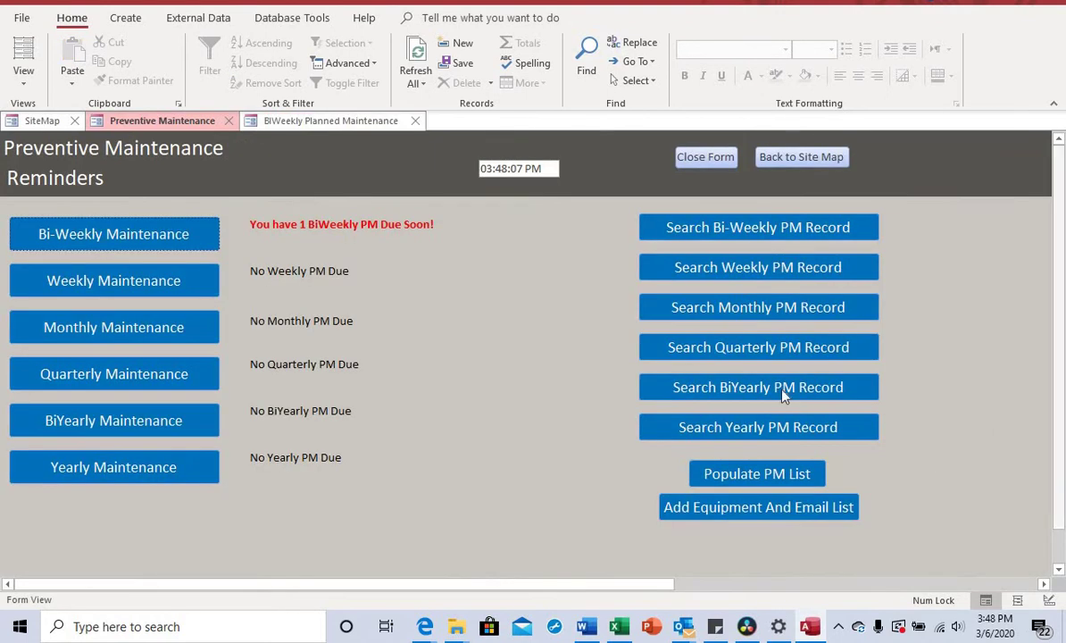
left_click(301, 122)
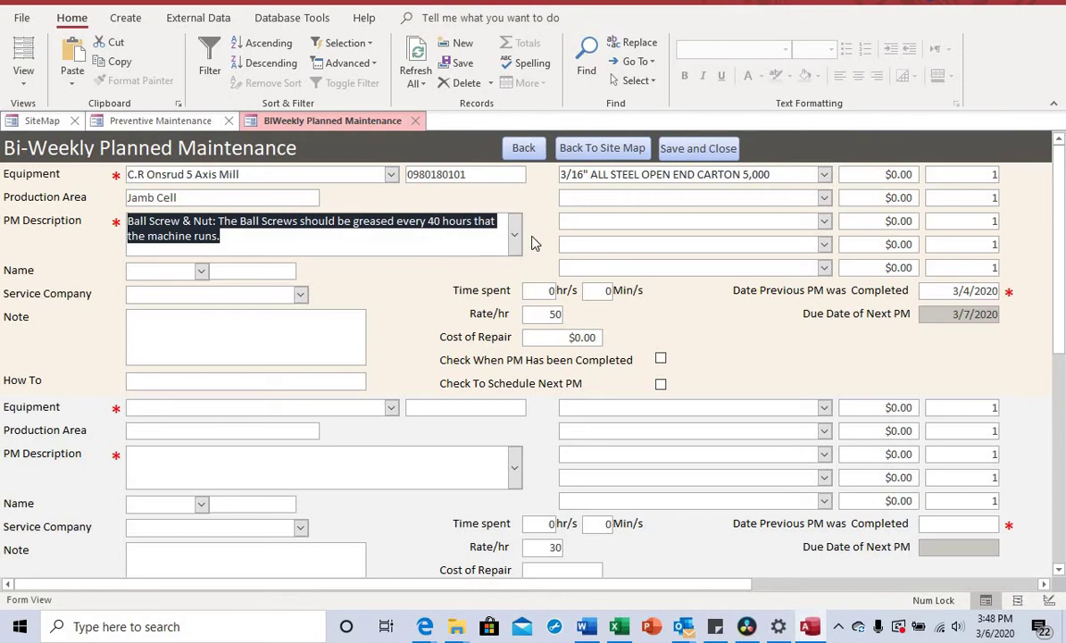
- Try assigning Bernie Sander and Donald Trump as the name on the C.R Onsrud 5 Axis Mill record
left_click(202, 271)
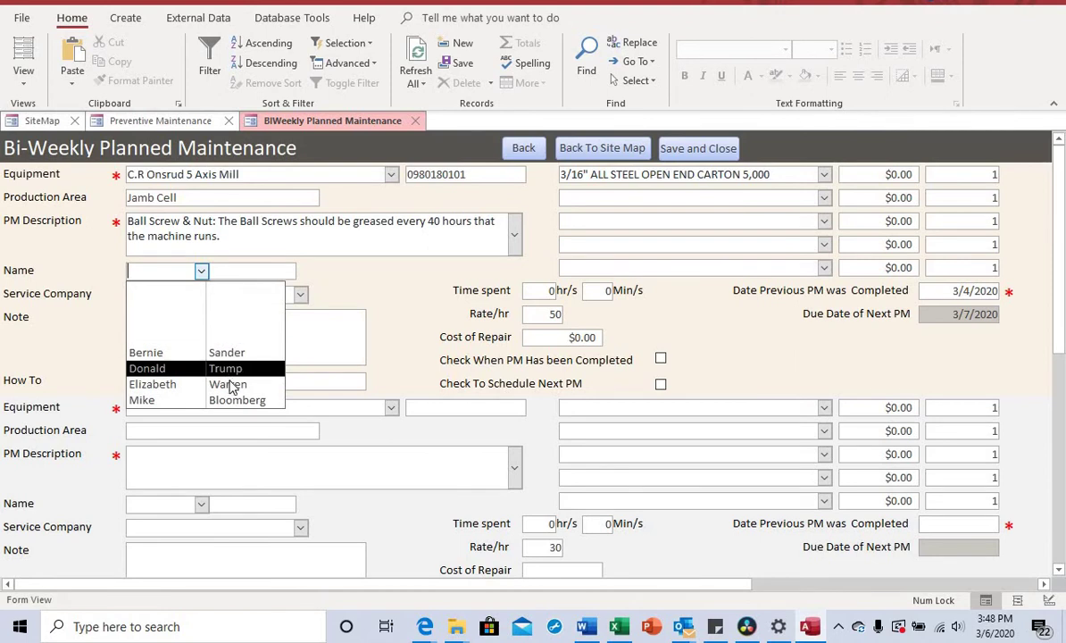
left_click(360, 304)
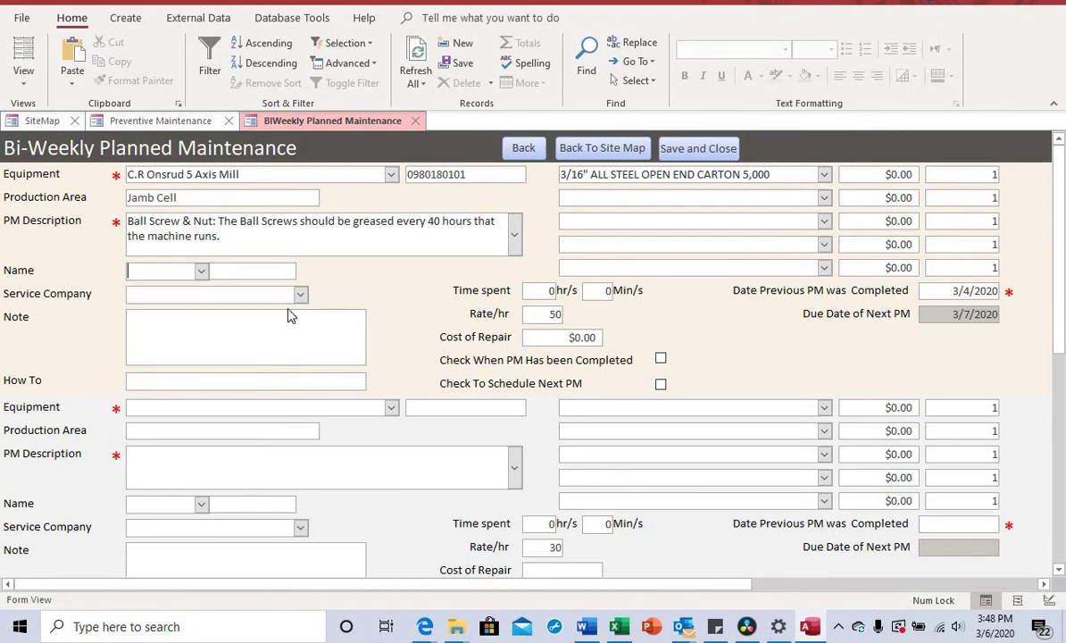
left_click(202, 272)
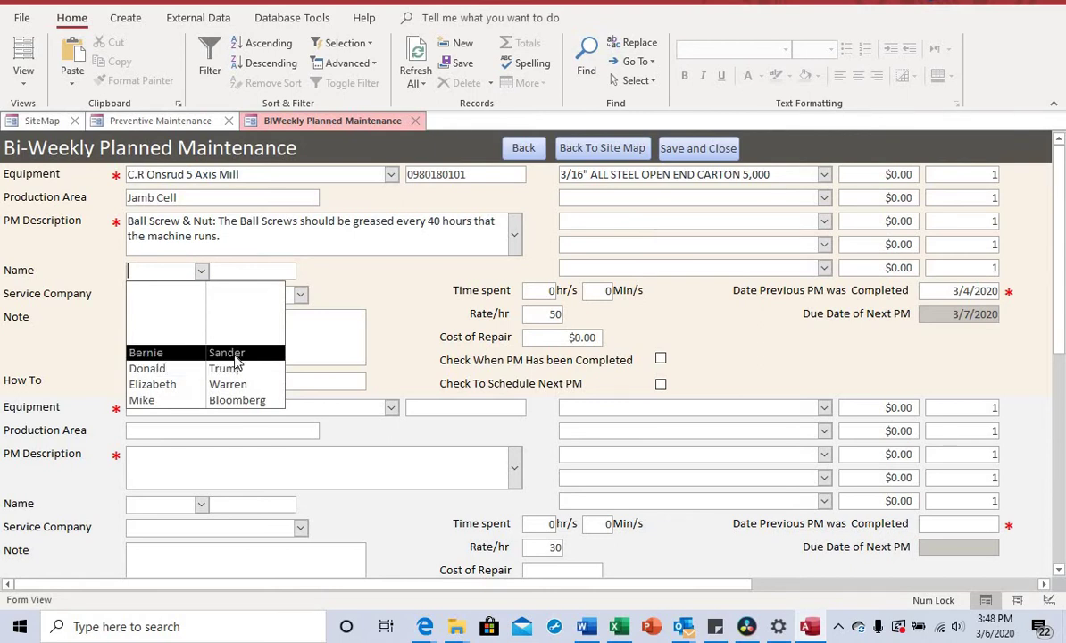
left_click(226, 314)
left_click(201, 270)
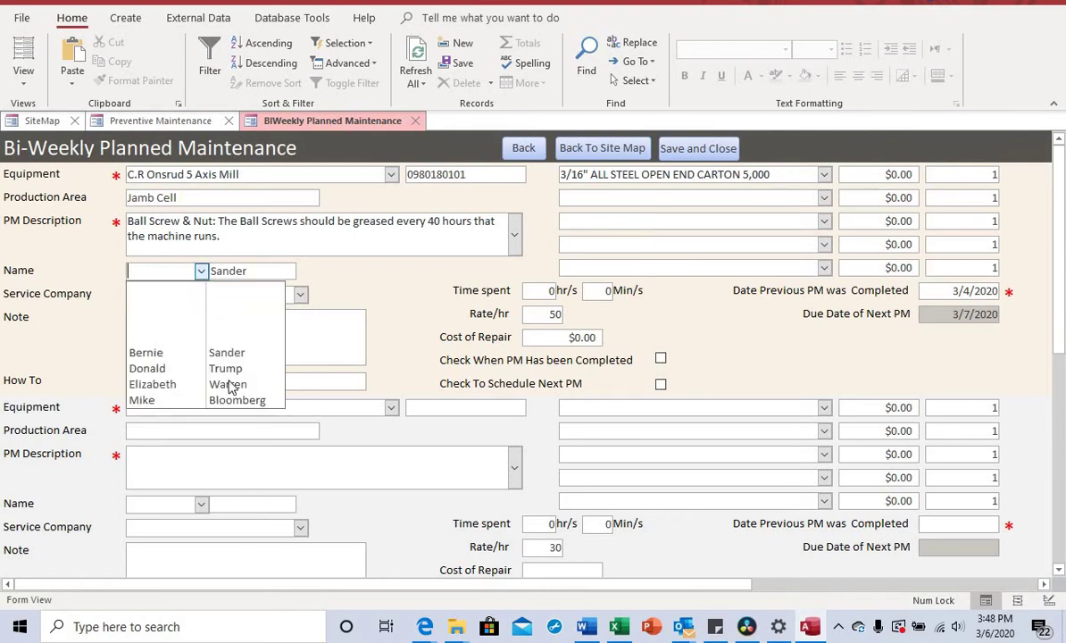
left_click(226, 367)
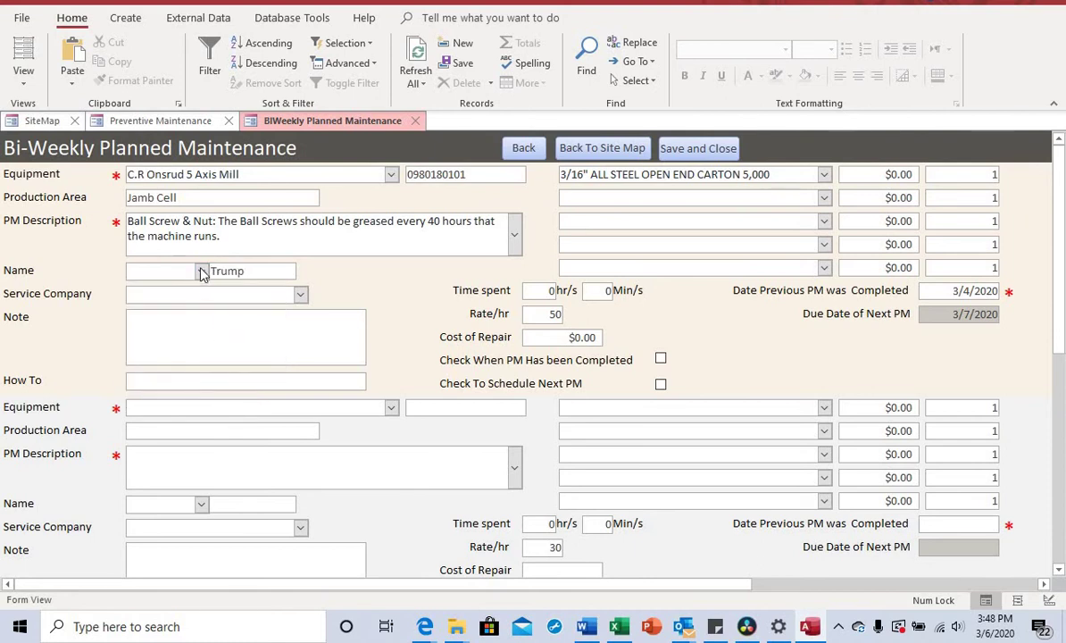
- Assign Elizabeth Warren as the name and Amada as the service company on the C.R Onsrud 5 Axis Mill record
left_click(201, 271)
left_click(193, 381)
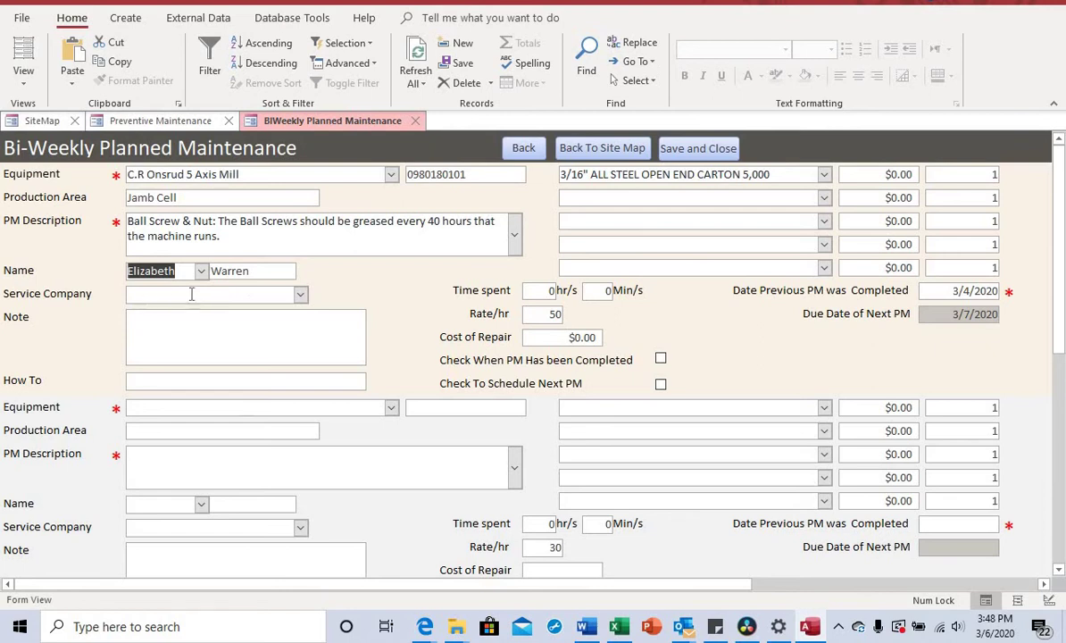
left_click(300, 295)
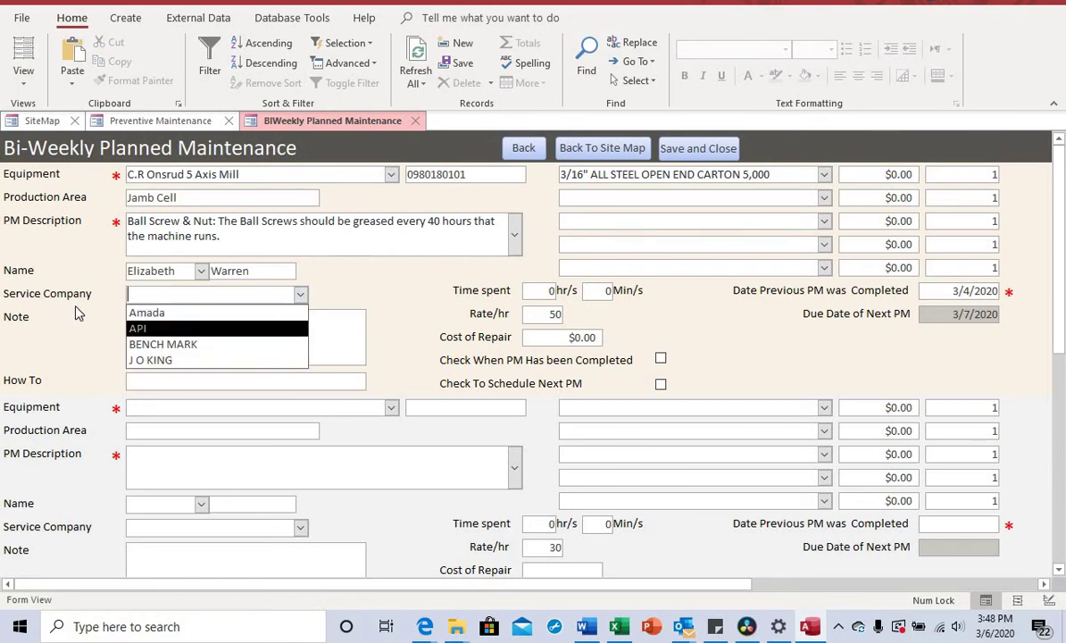
left_click(172, 314)
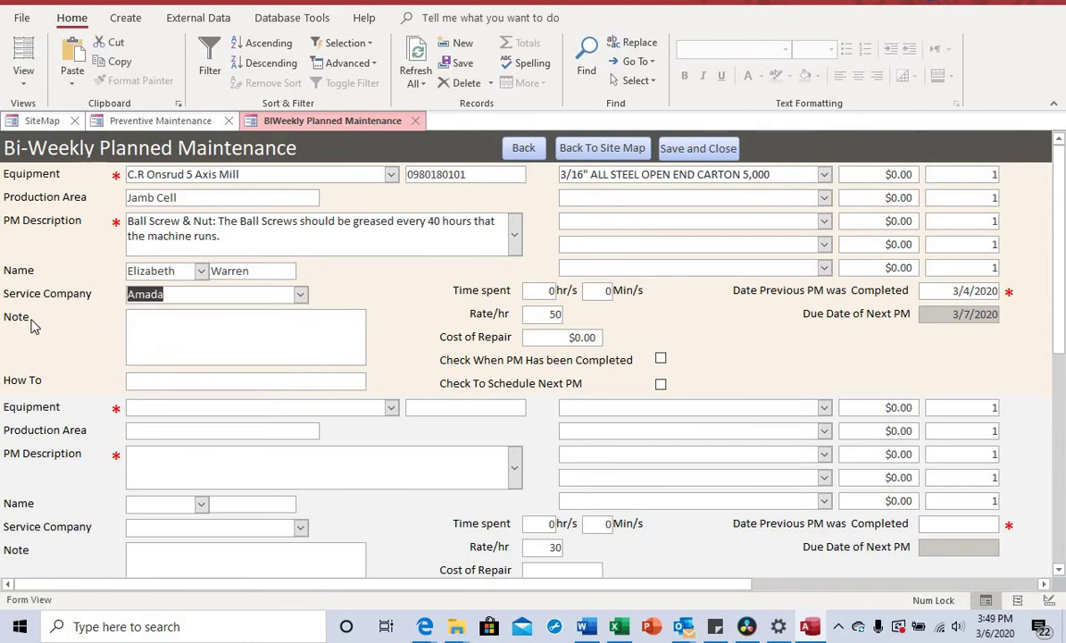
left_click(138, 321)
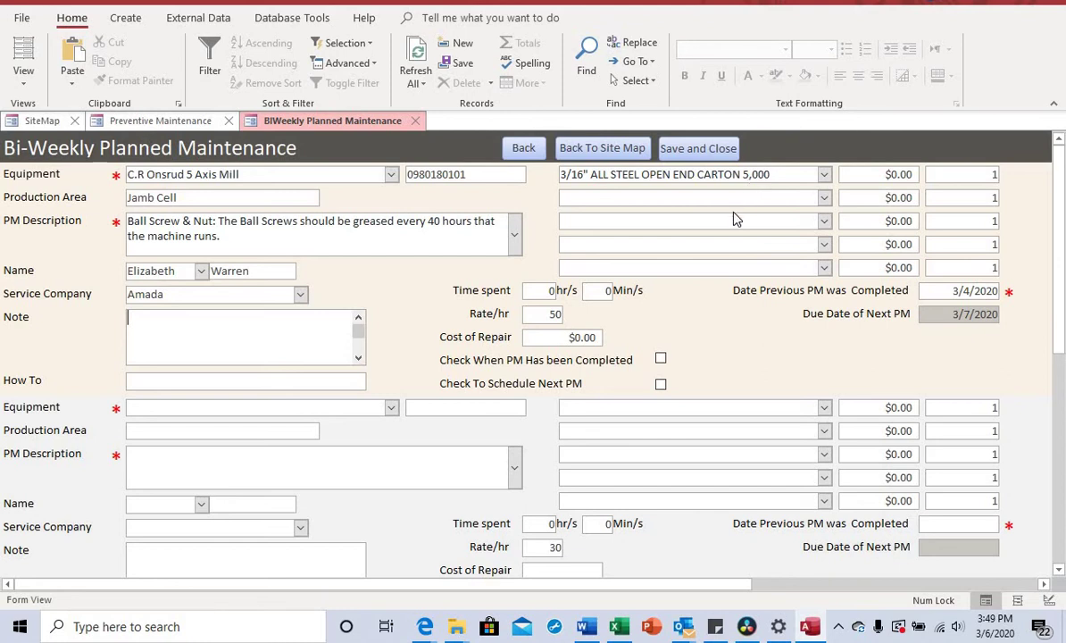
- Choose Absorbent Roll as the first part used on the C.R Onsrud 5 Axis Mill record
left_click(824, 174)
left_click(824, 174)
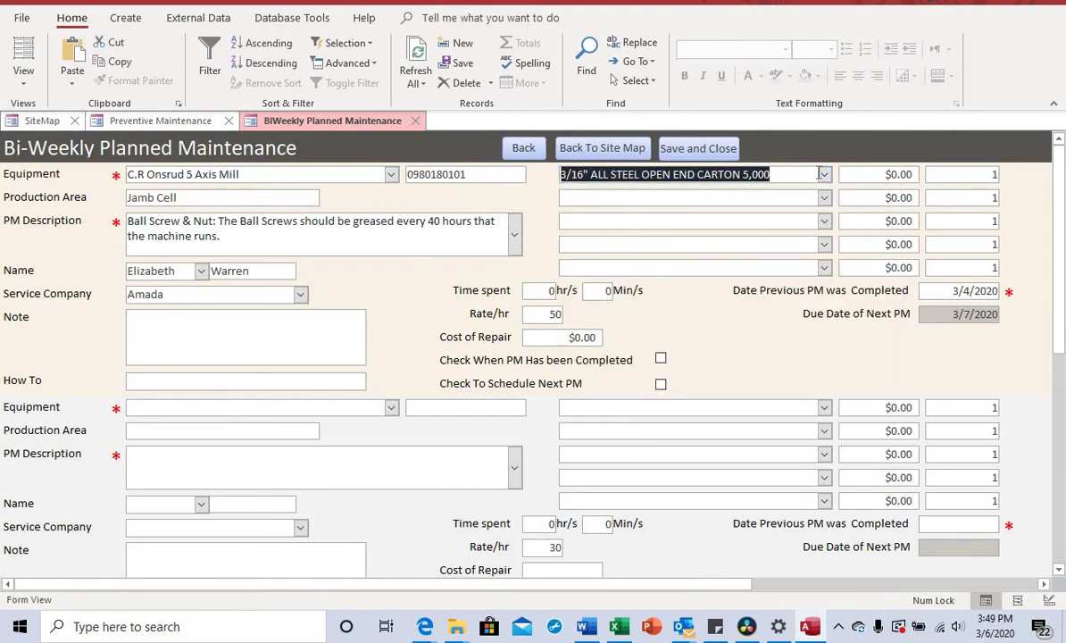
left_click(824, 198)
left_click(824, 174)
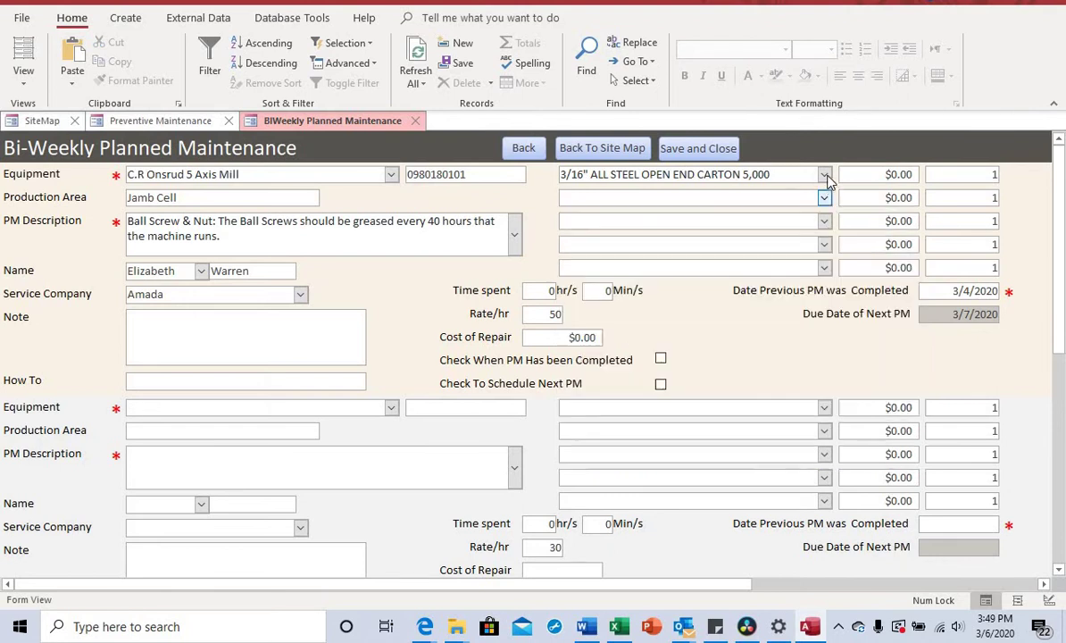
left_click(824, 174)
left_click(824, 174)
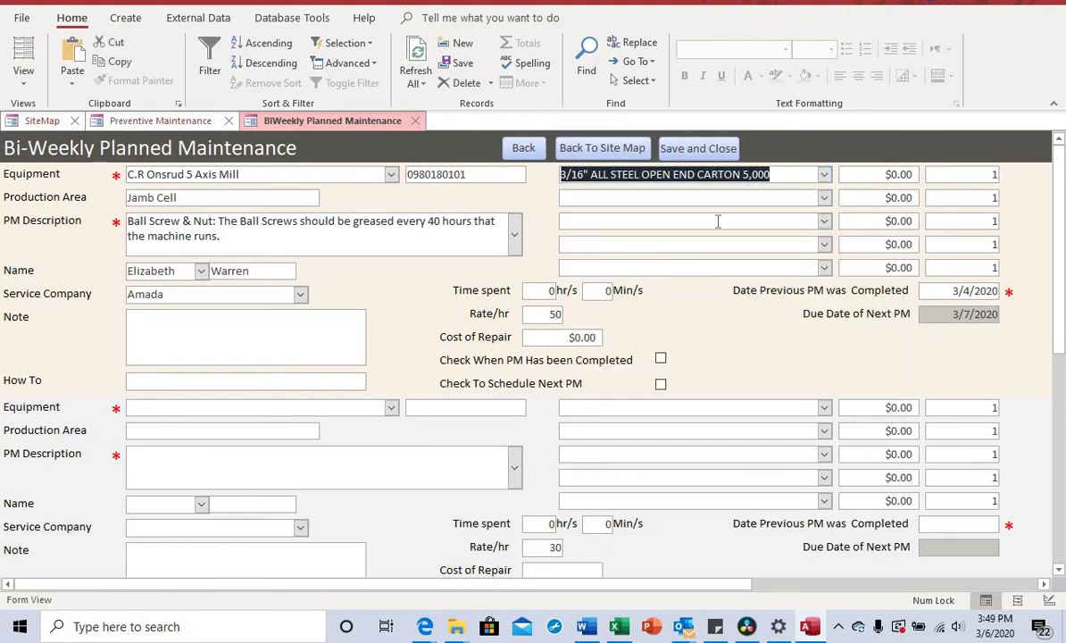
left_click(824, 174)
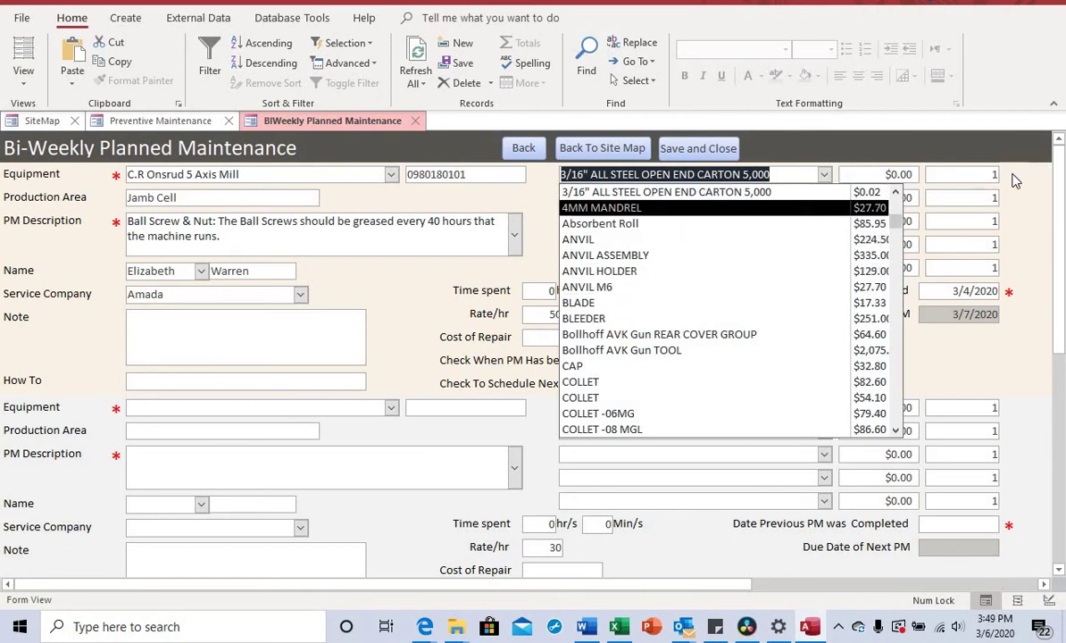
left_click(989, 192)
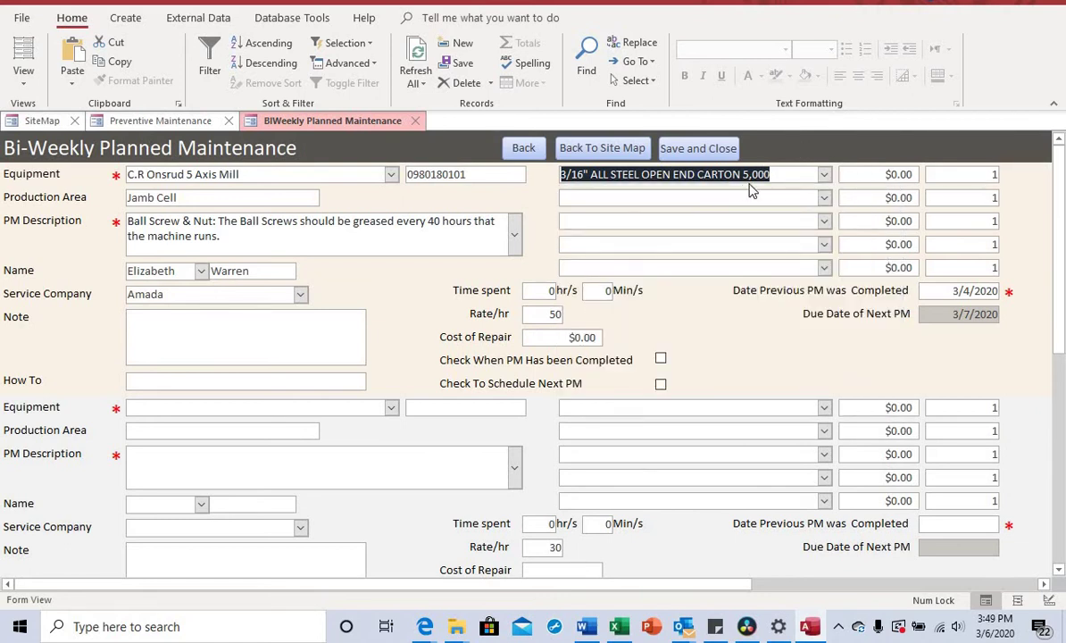
left_click(823, 174)
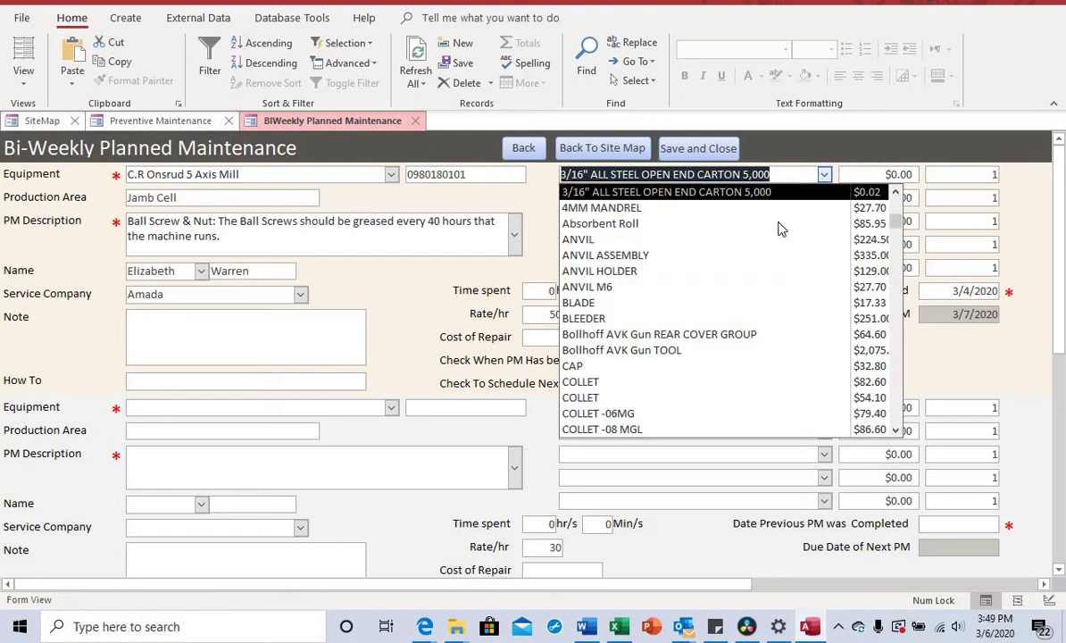
left_click(656, 225)
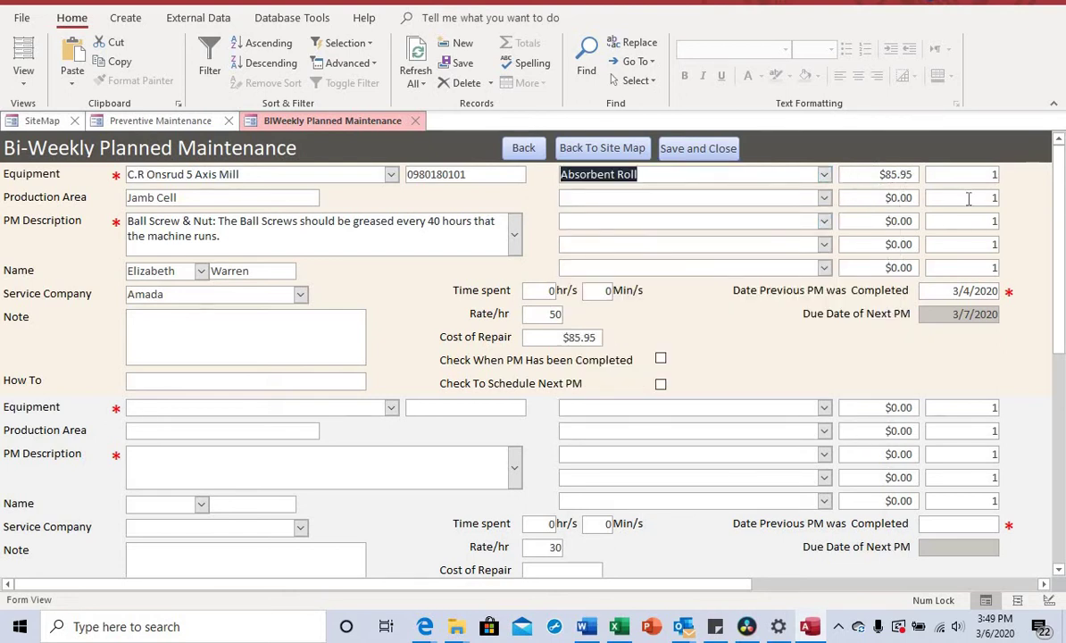
- Set the time spent on the mill's maintenance to 1 hour and 2 minutes
double_click(548, 292)
type("1")
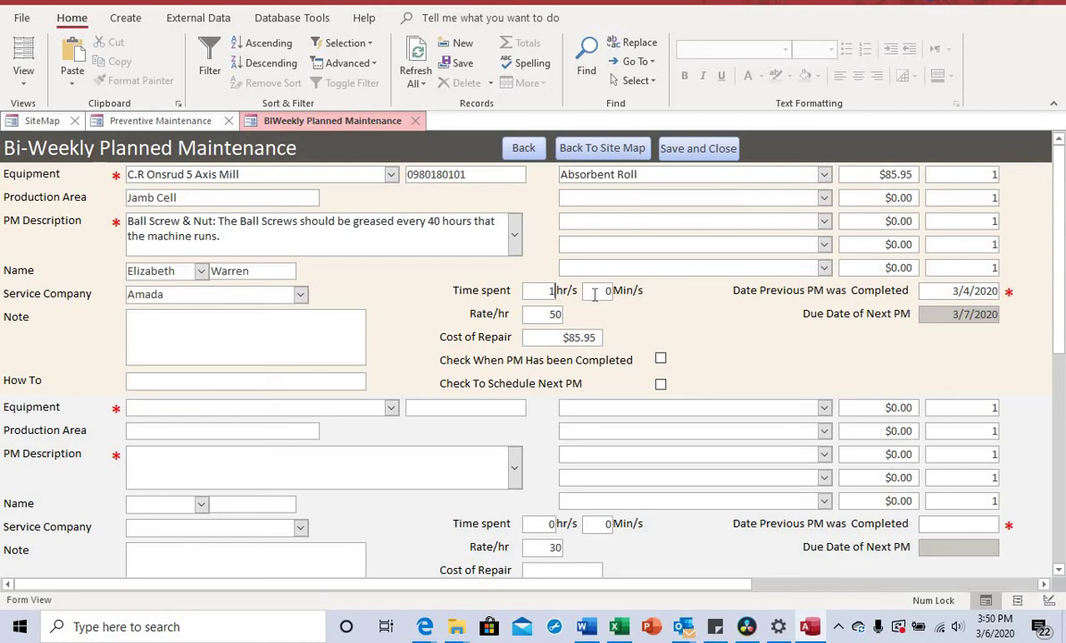
key("Tab")
type("2")
key("Tab")
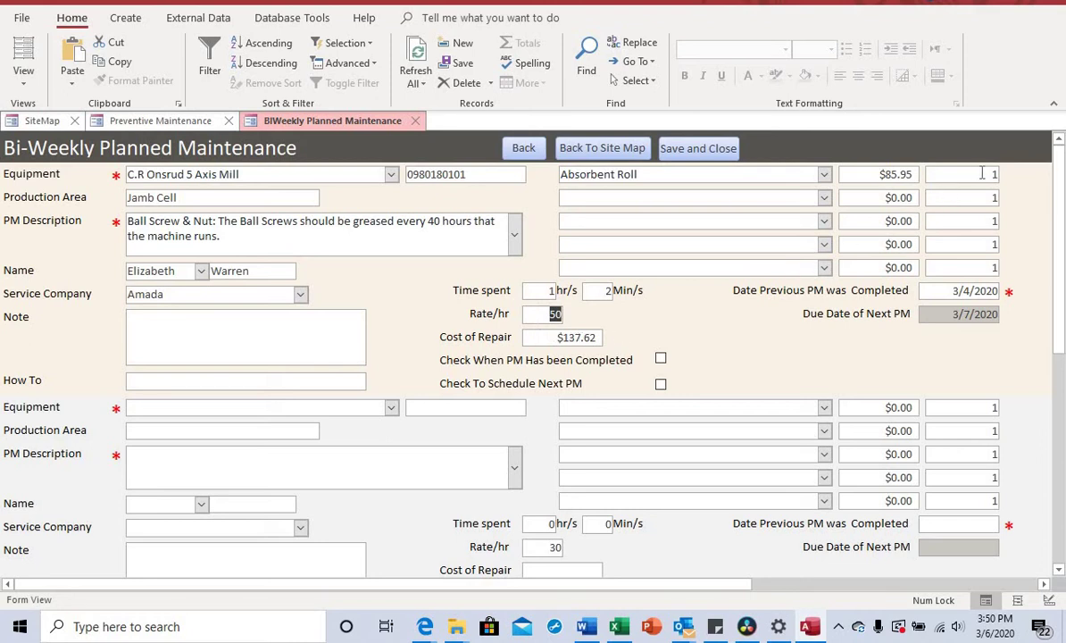
- Set the quantity of the Absorbent Roll on the C.R Onsrud 5 Axis Mill record to 2
left_click_drag(981, 173, 1017, 185)
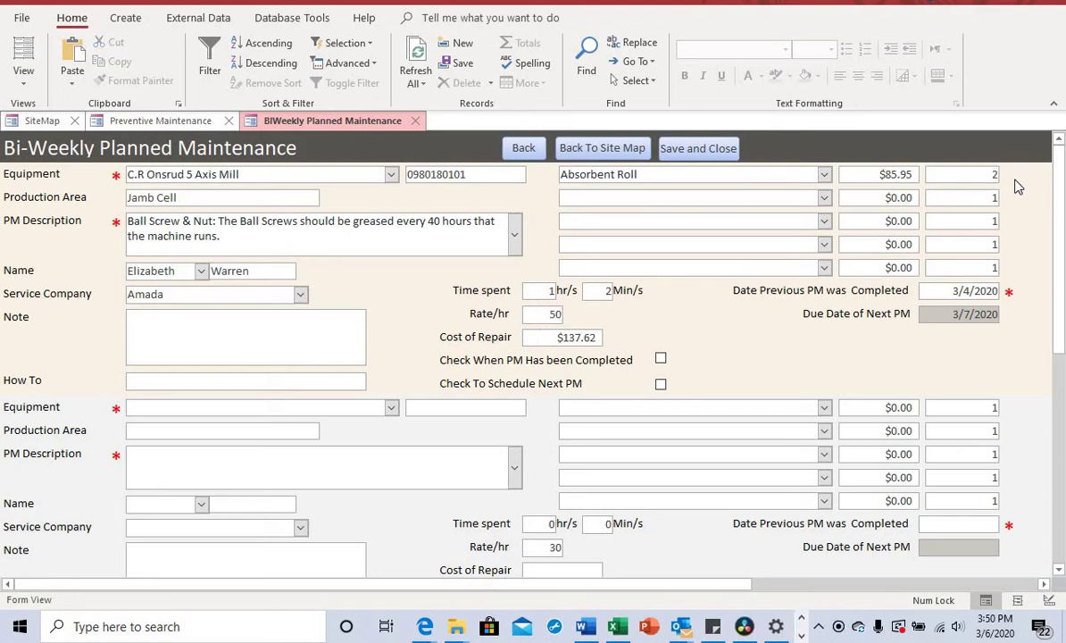
key("Tab")
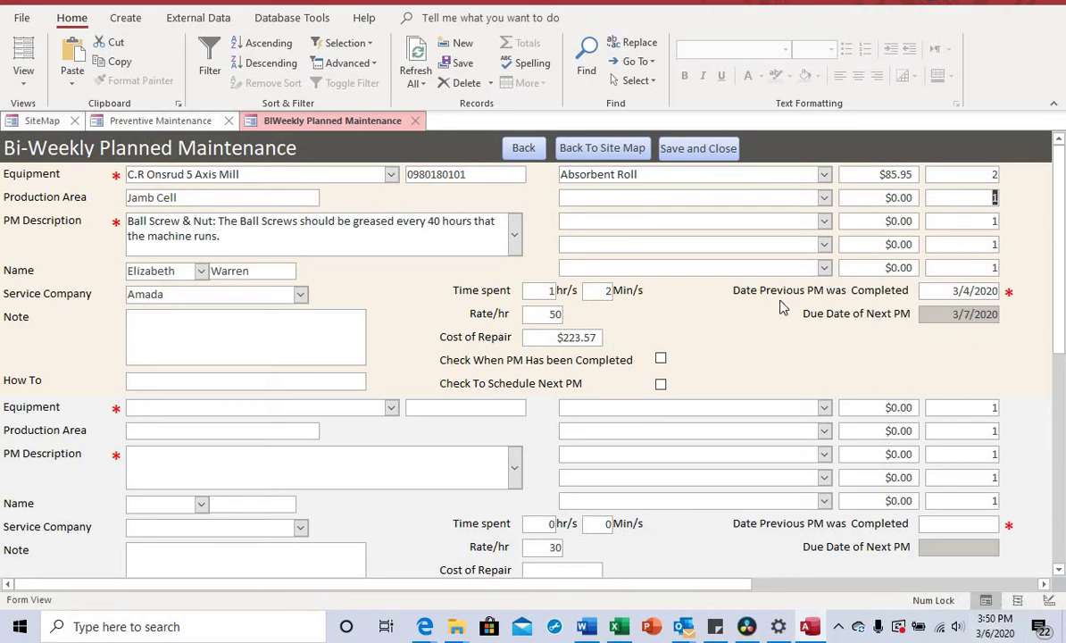
- Check the preventive maintenance reminders and view the equipment choices of the empty bi-weekly record
left_click(160, 121)
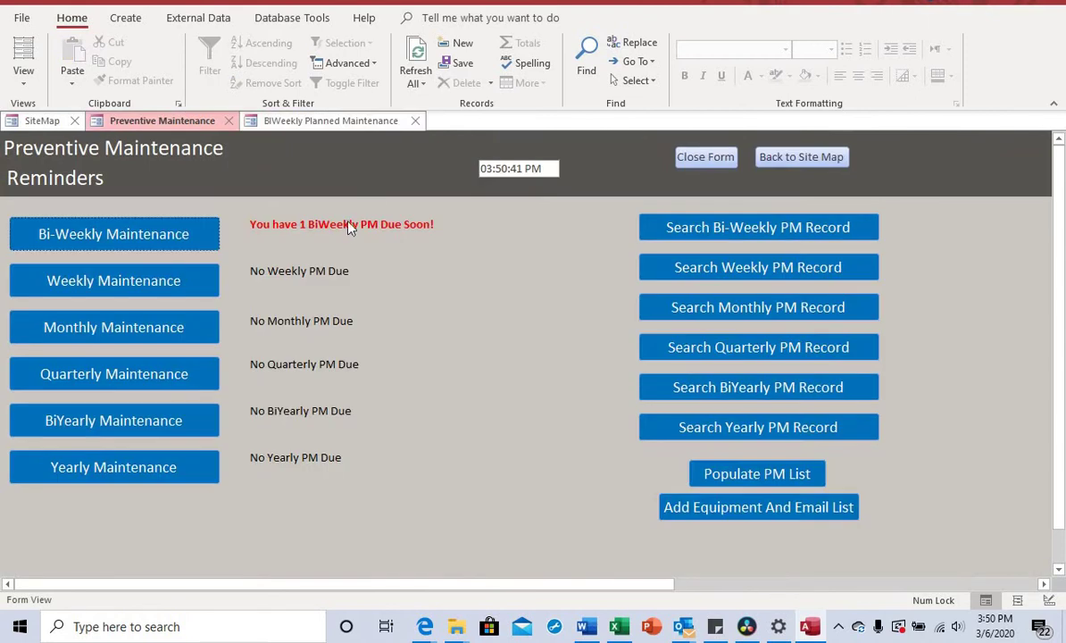
left_click(343, 120)
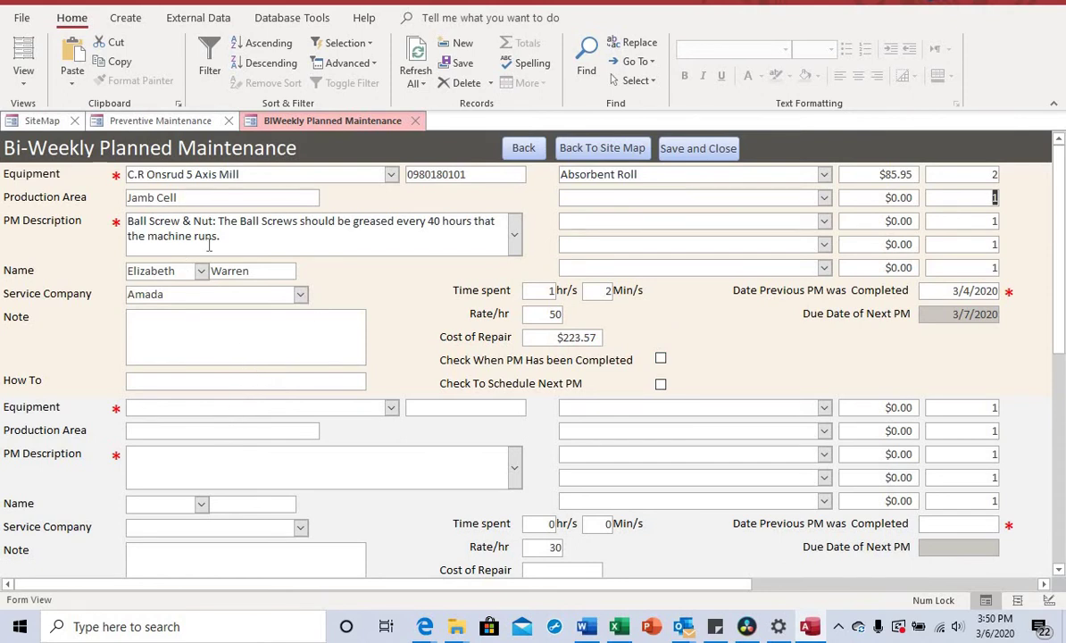
left_click(391, 409)
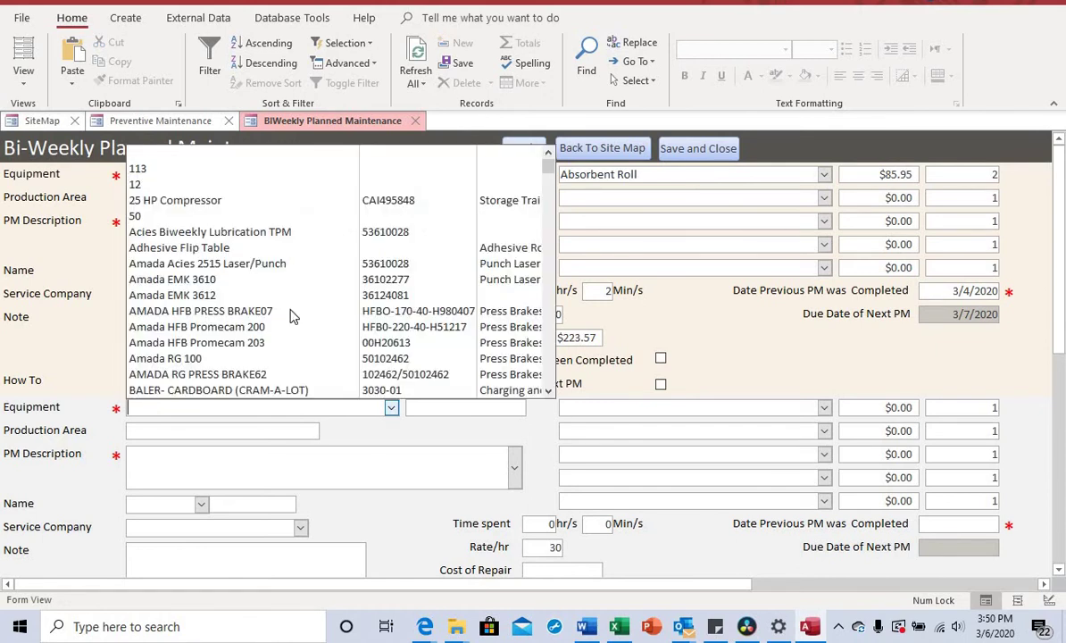
left_click(64, 264)
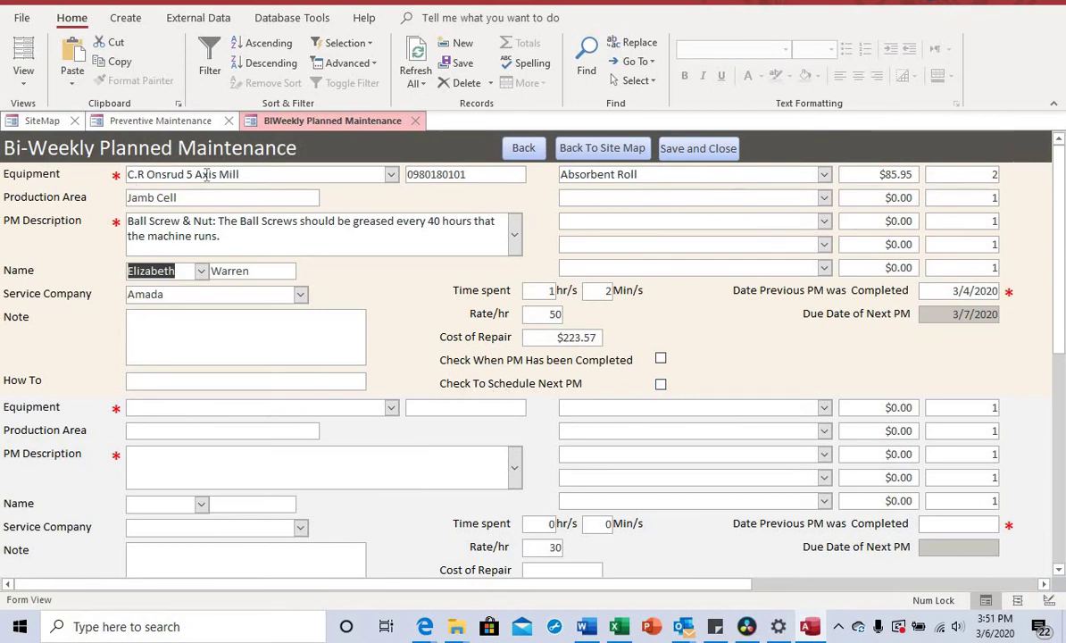
- Schedule the next PM from the C.R Onsrud 5 Axis Mill record and check the follow-up record's previous PM date in its calendar
left_click(660, 385)
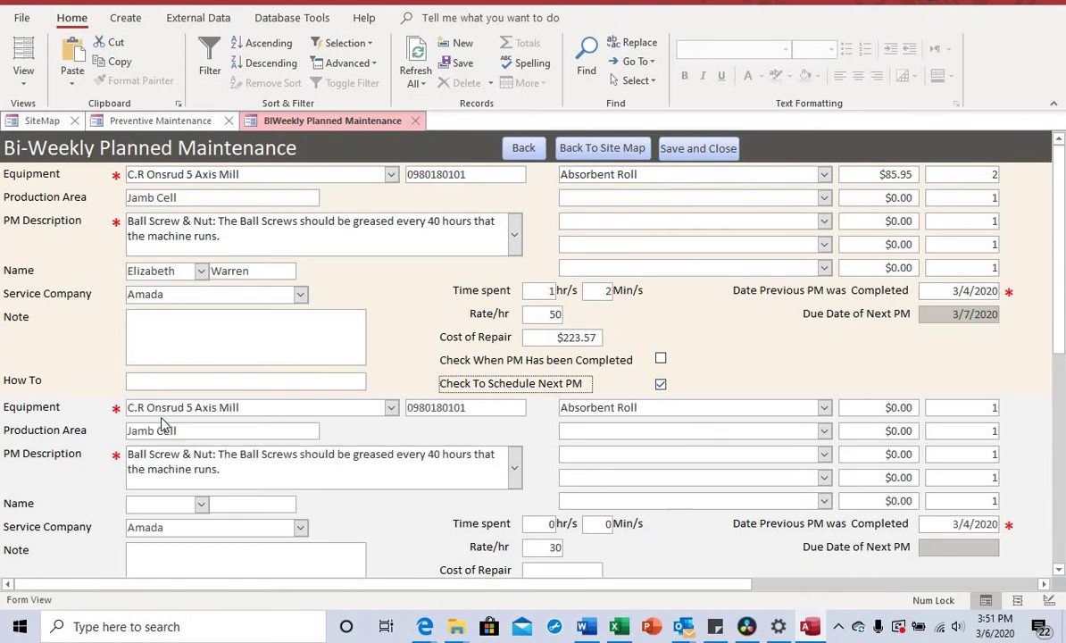
left_click(952, 526)
left_click(1007, 524)
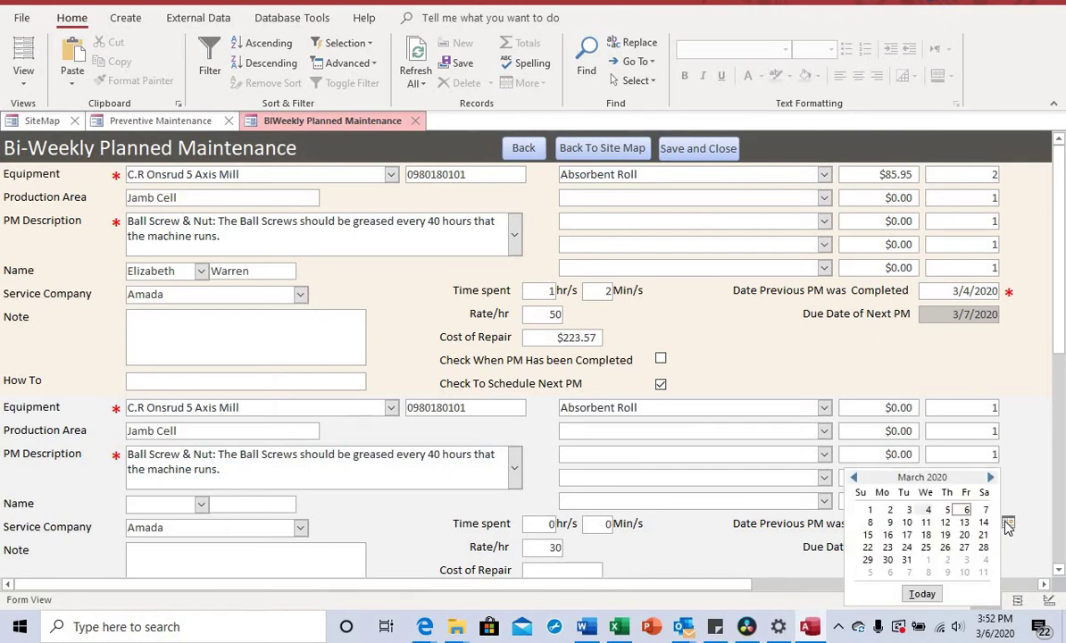
key("Left")
key("Left")
key("Return")
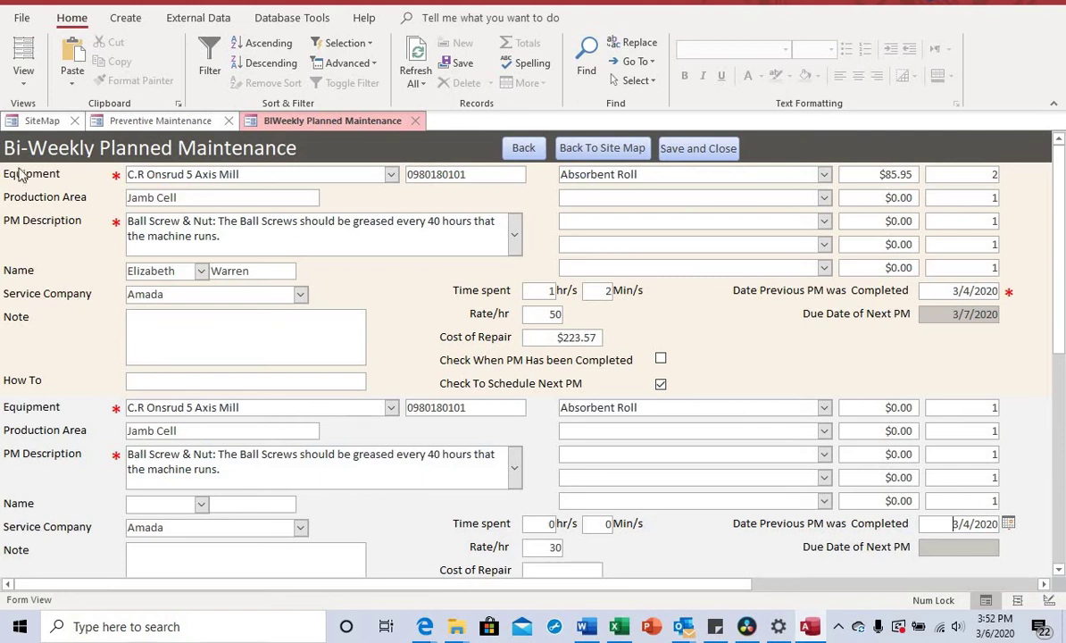
- Set the date the previous PM was completed on the mill's follow-up record to 3/4/2020
left_click(989, 551)
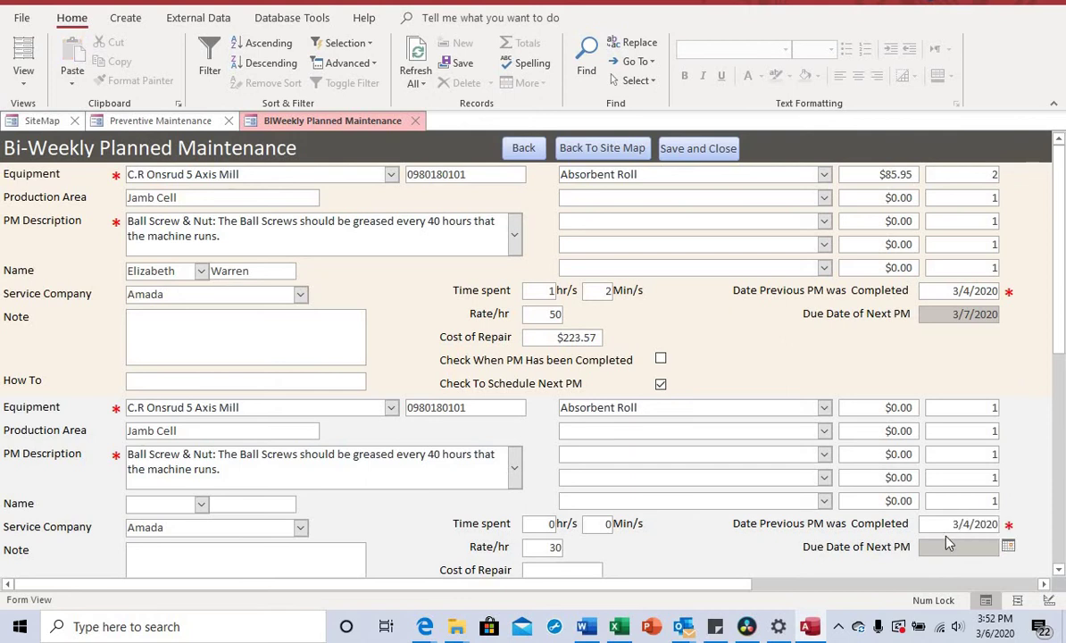
scroll(948, 543, "down", 1)
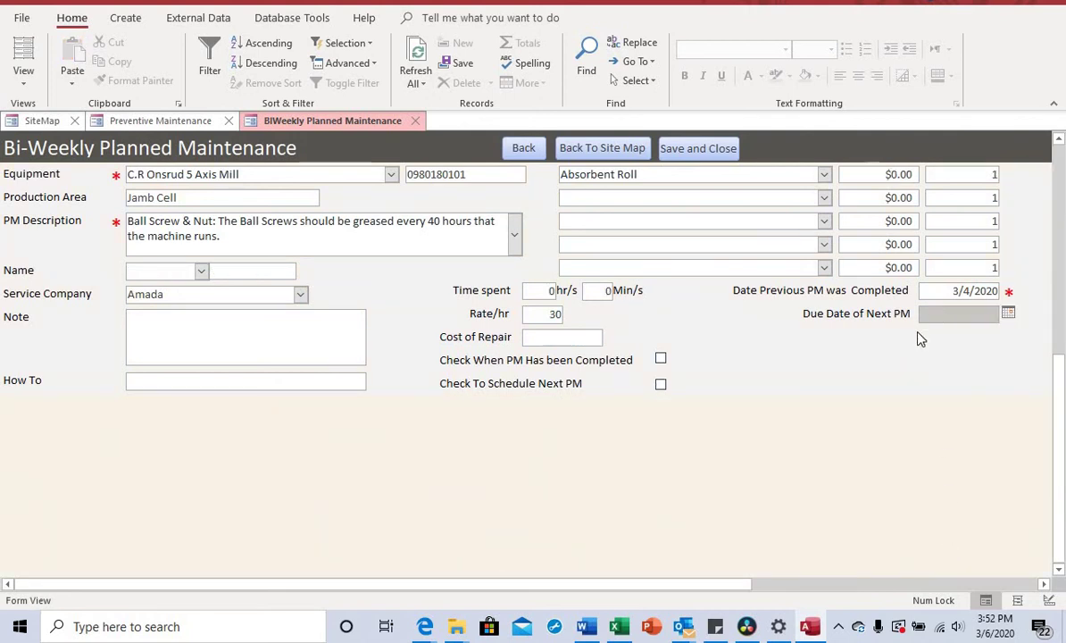
left_click(1008, 314)
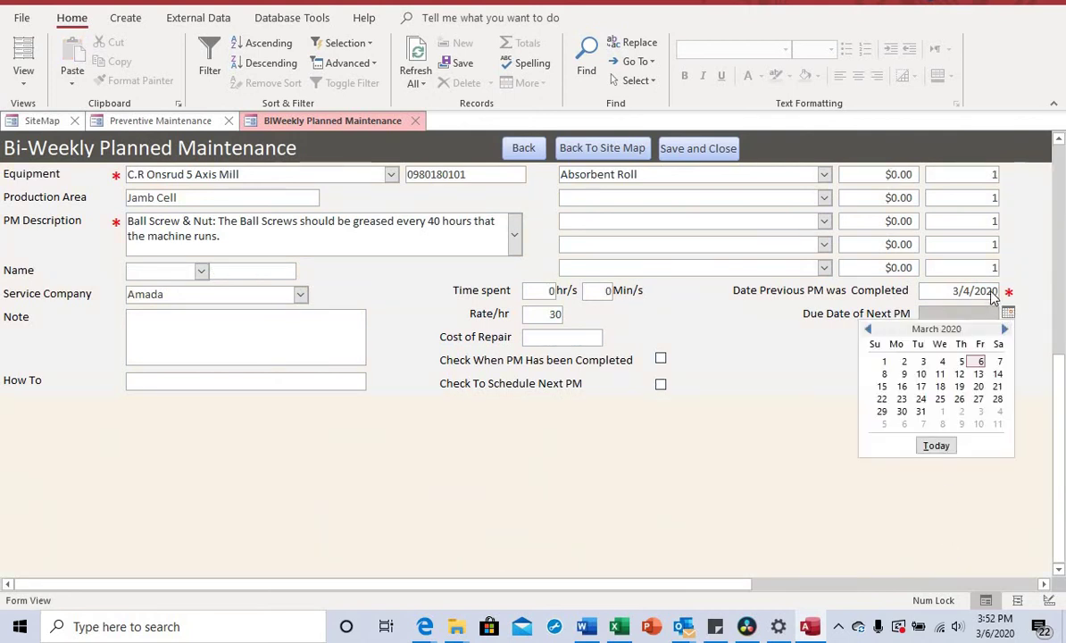
left_click(993, 295)
left_click(1007, 291)
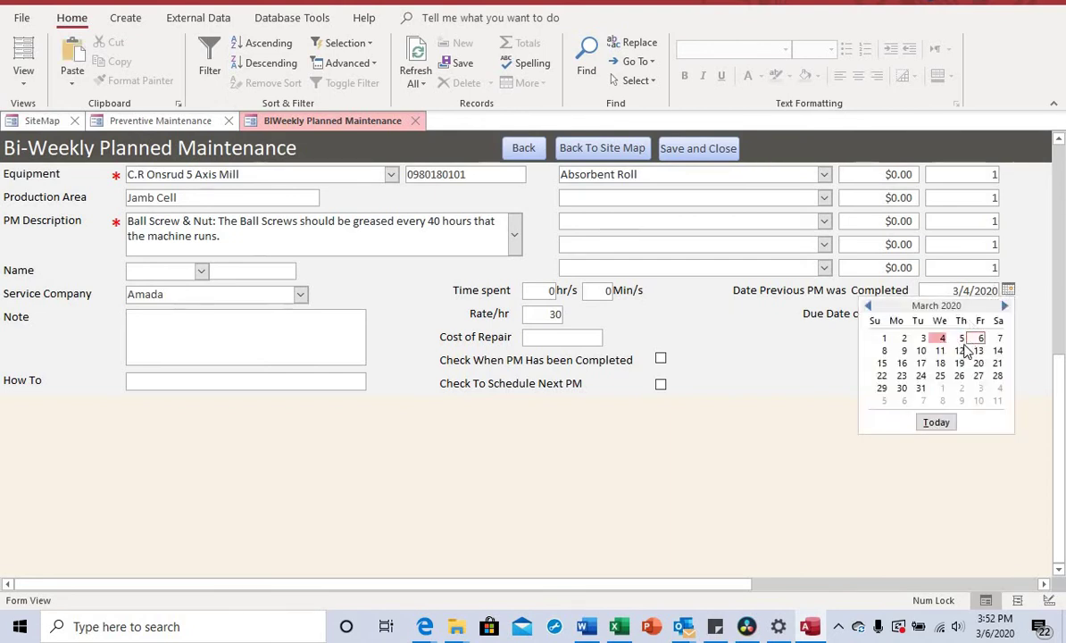
left_click(942, 338)
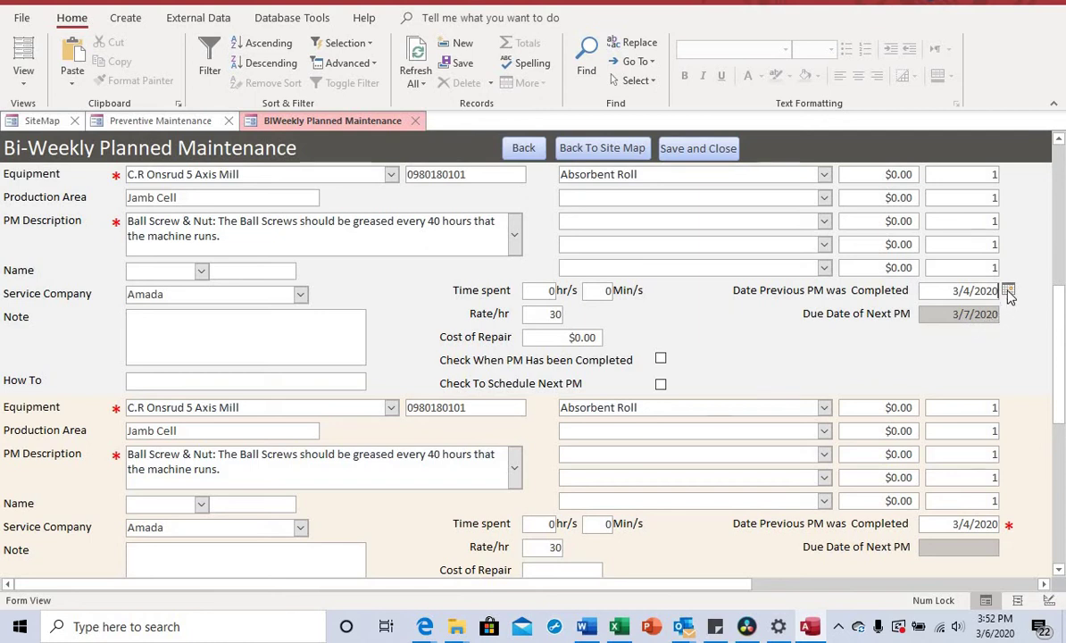
- Set the date the previous PM was completed on the mill's follow-up record to 3/5/2020
left_click(1008, 290)
left_click(971, 338)
left_click(981, 317)
left_click(997, 290)
left_click(1008, 290)
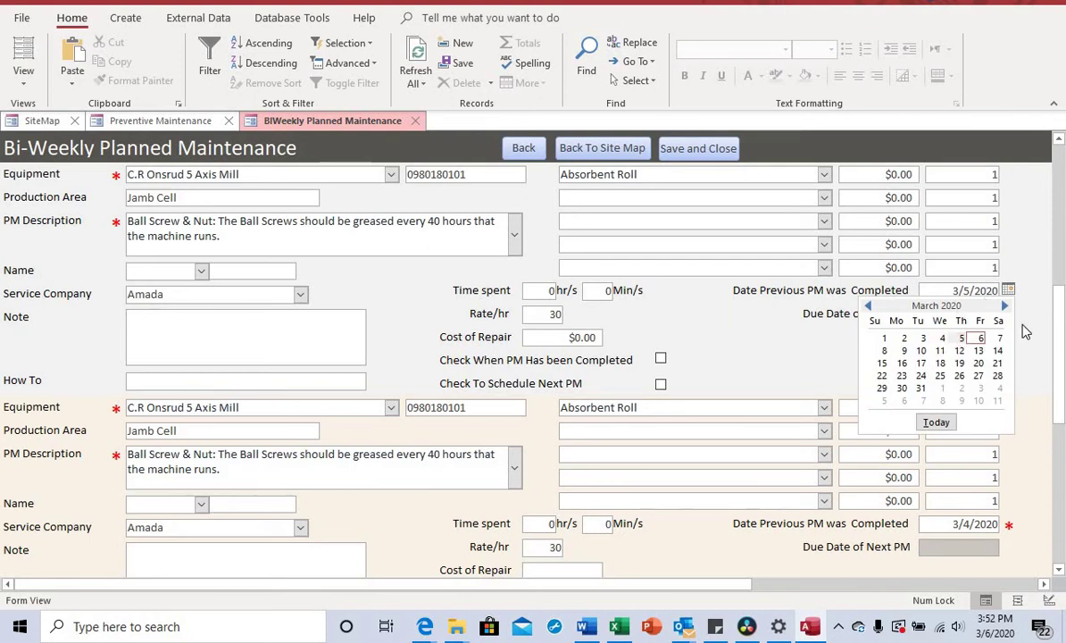
left_click(955, 291)
left_click(1008, 290)
- Save and close the bi-weekly maintenance form and reload the preventive maintenance reminders from the site map
left_click(160, 120)
left_click(162, 122)
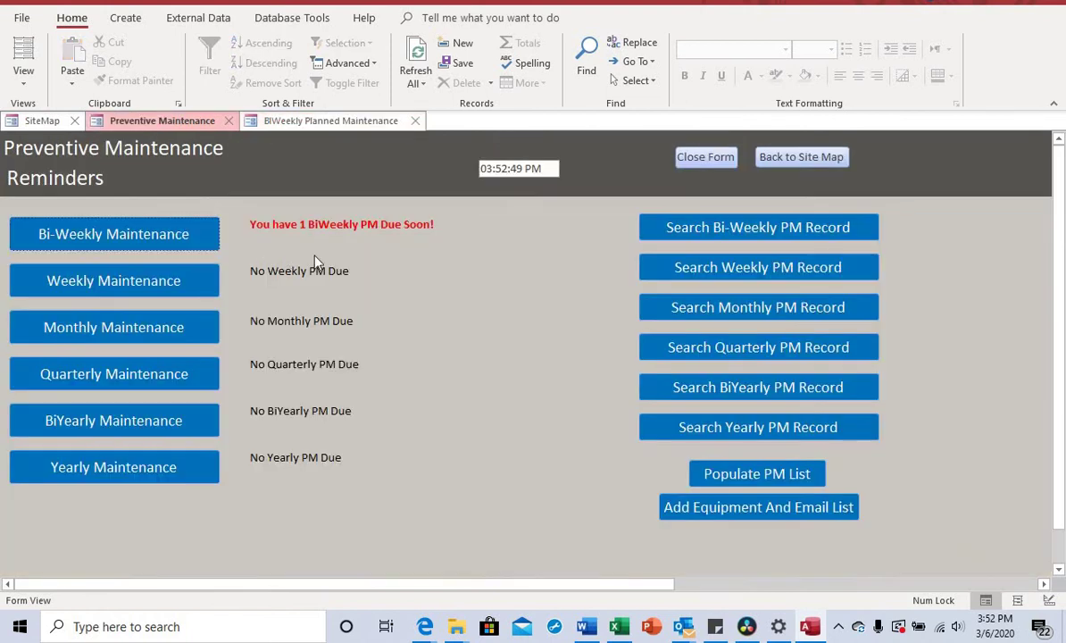
left_click(326, 123)
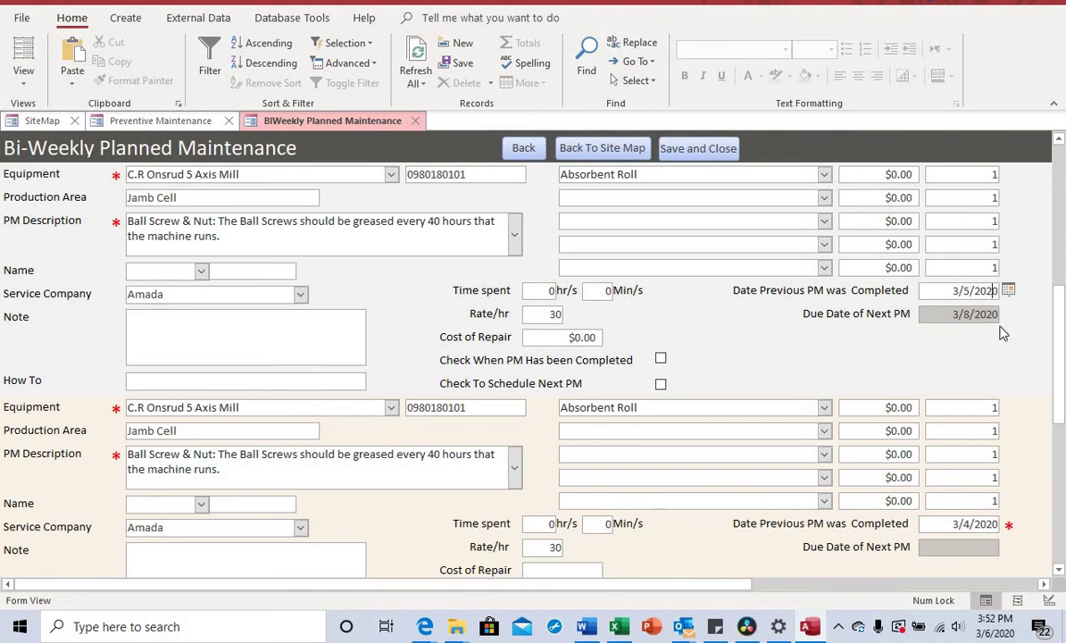
mouse_move(993, 636)
left_click(700, 153)
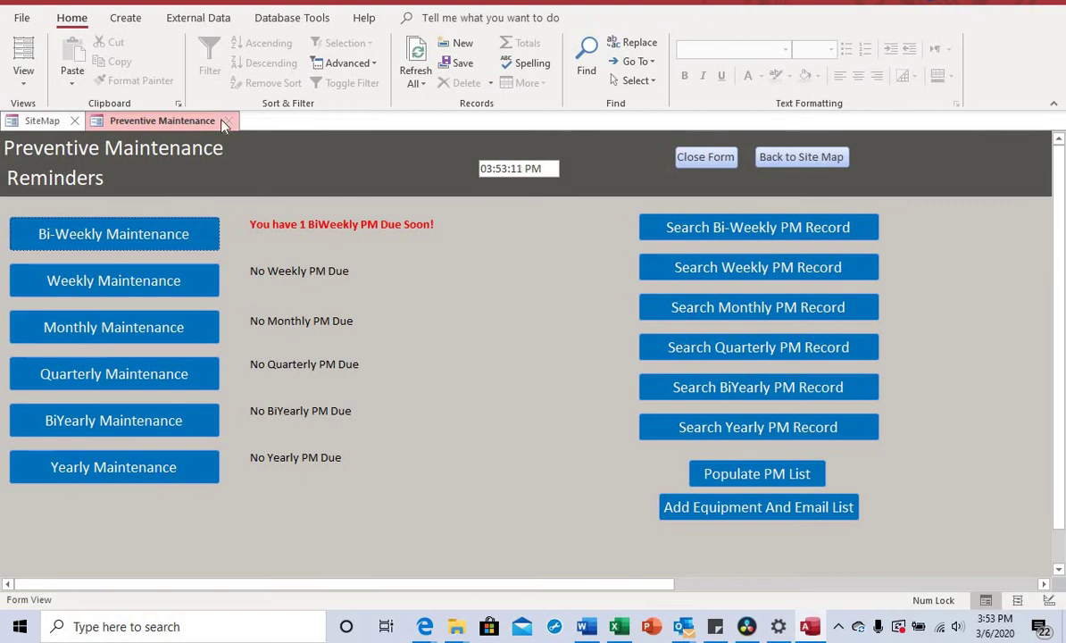
left_click(719, 165)
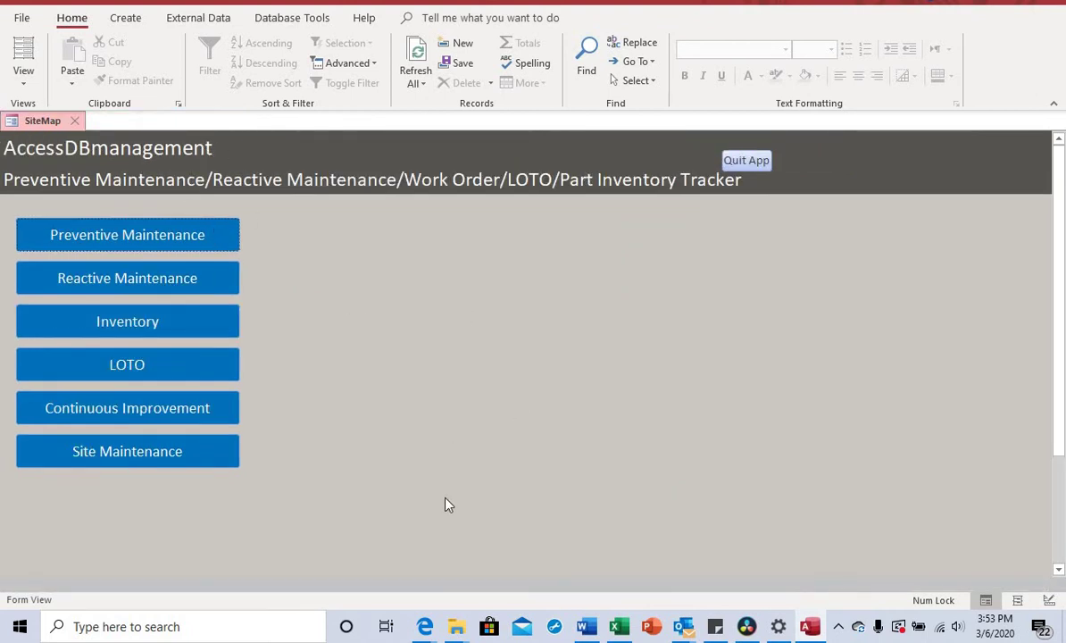
left_click(209, 243)
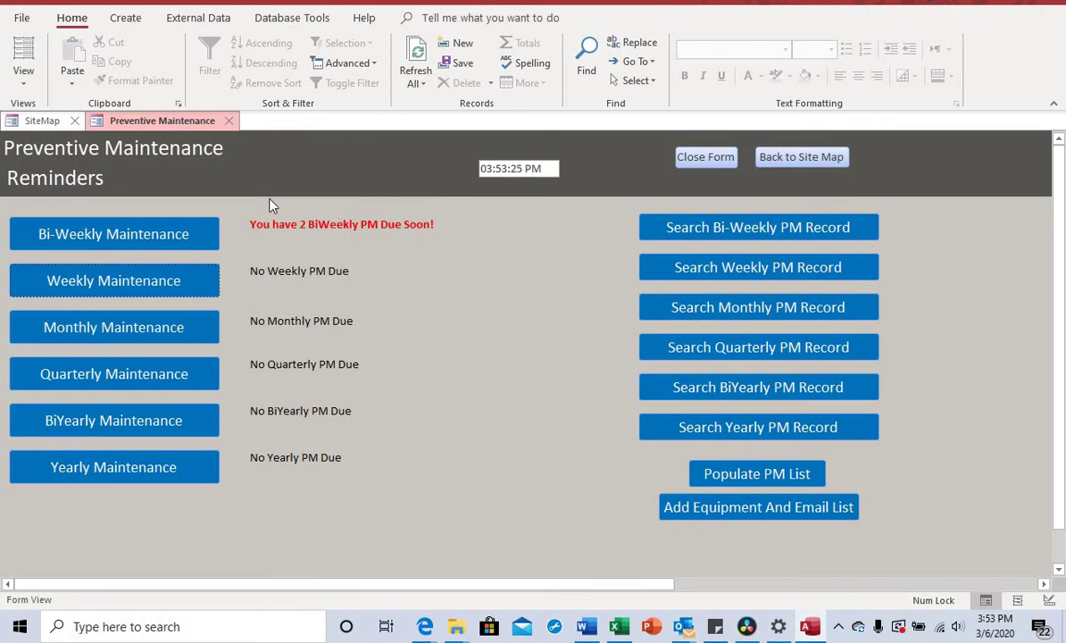
- Reopen the bi-weekly maintenance form and mark the PM as completed on both C.R Onsrud 5 Axis Mill records
left_click(156, 234)
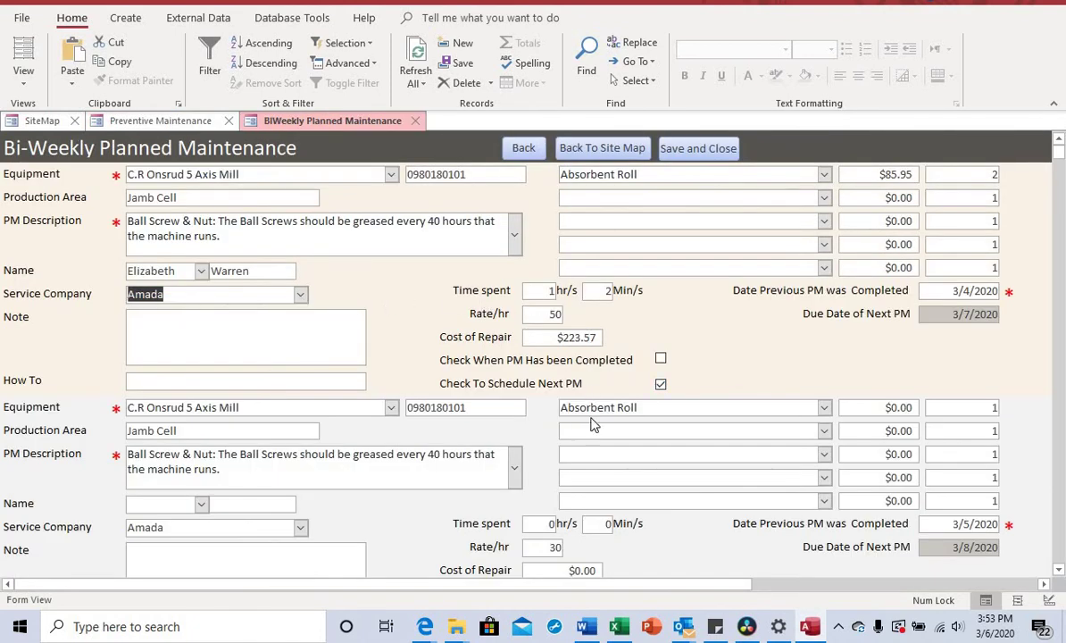
left_click(659, 382)
left_click(660, 359)
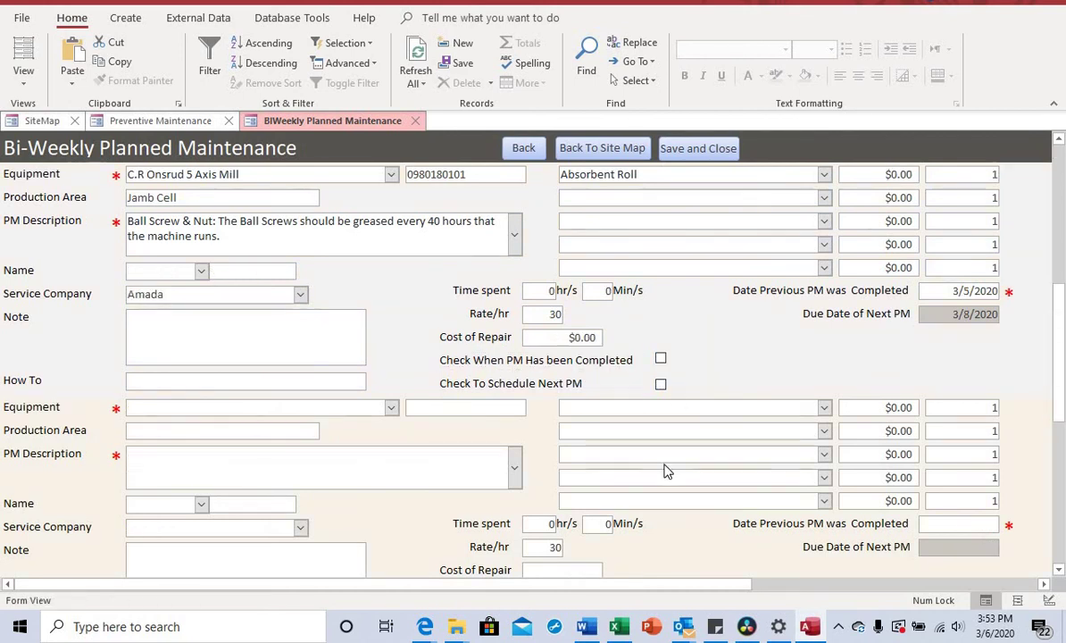
scroll(664, 470, "down", 1)
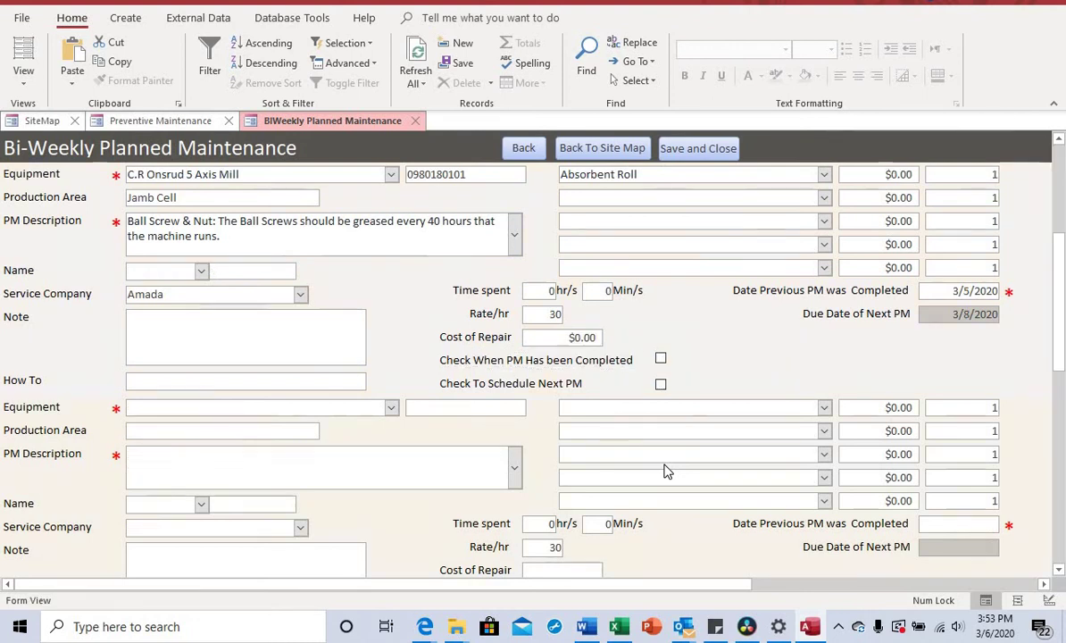
left_click(661, 360)
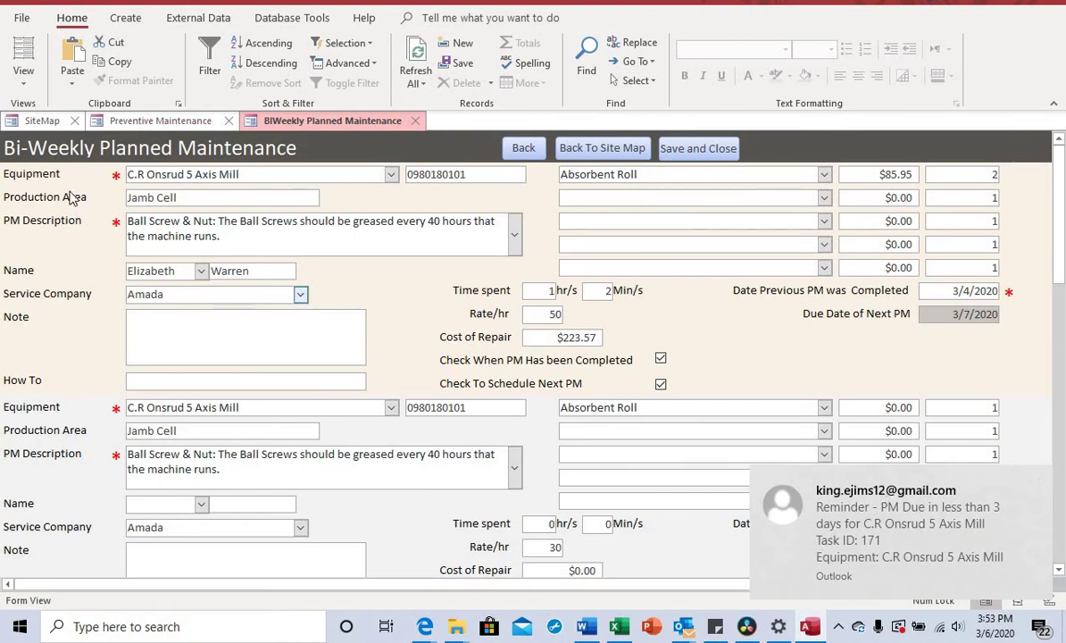
- Save and close the completed bi-weekly records and reopen the preventive maintenance section to refresh its reminders
left_click(161, 121)
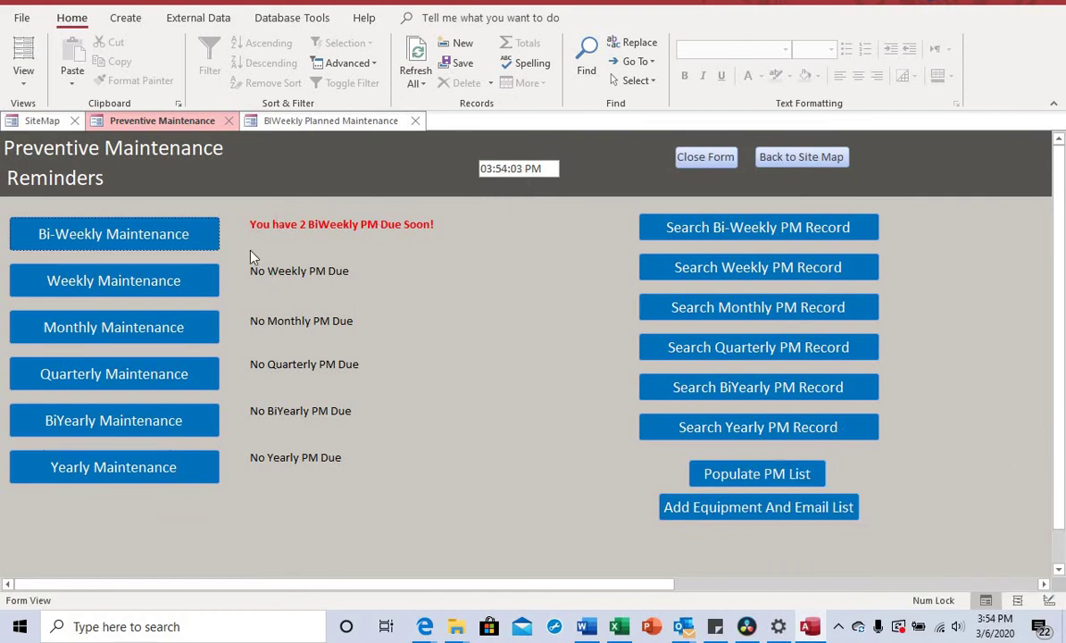
left_click(322, 125)
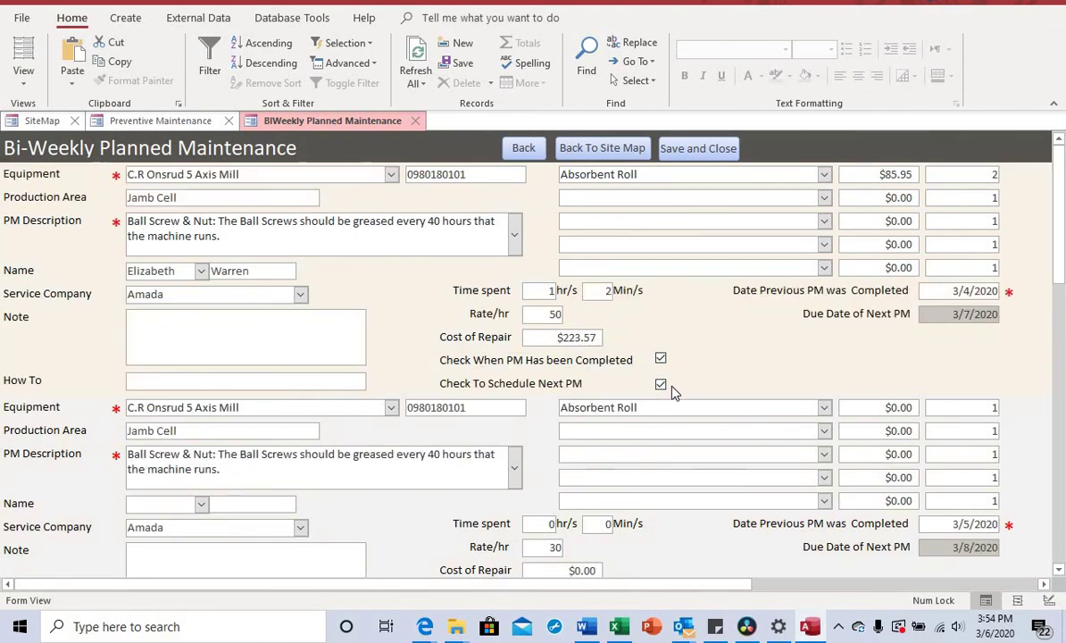
left_click(693, 149)
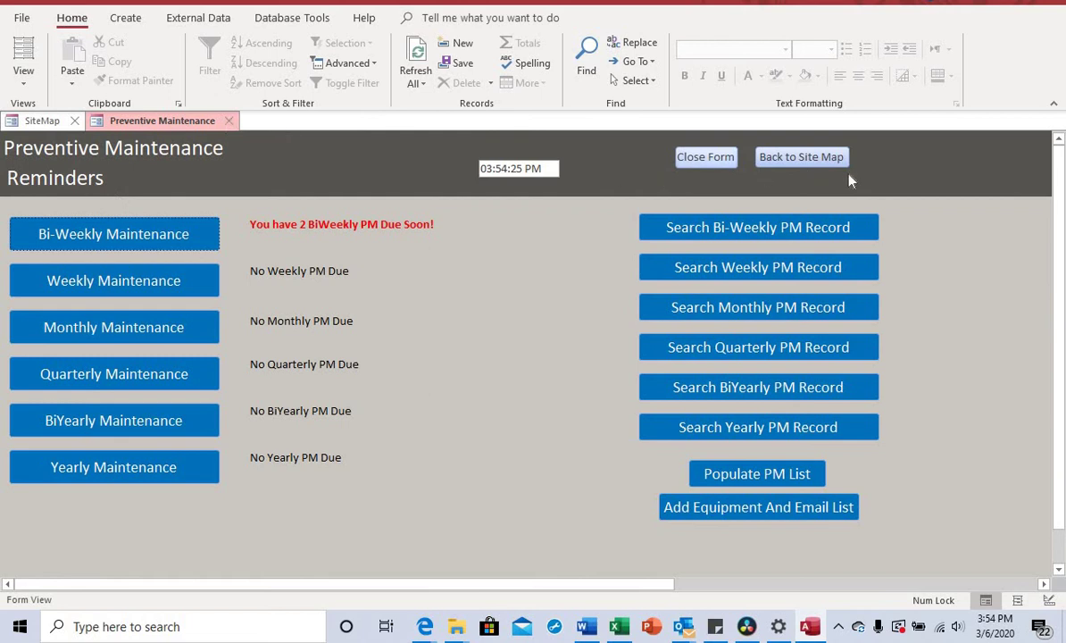
left_click(704, 161)
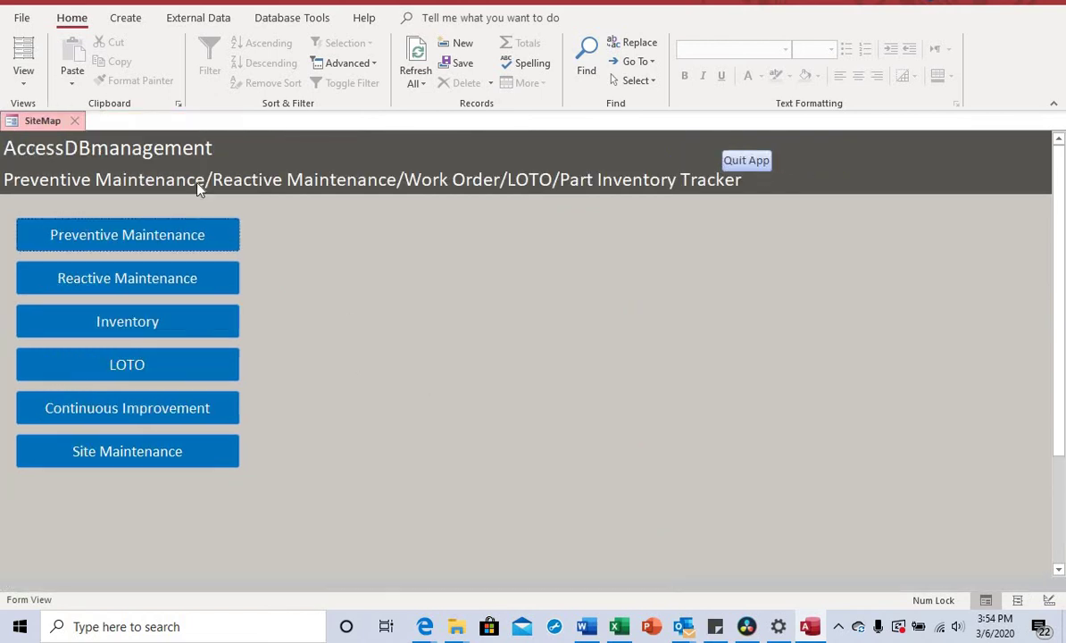
left_click(183, 246)
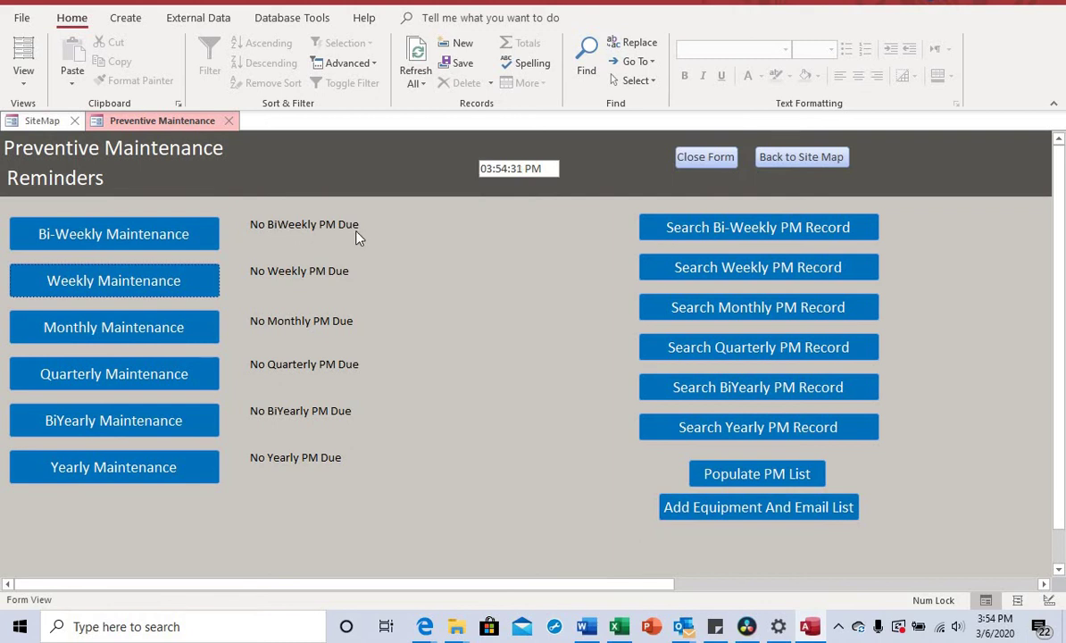
- Review the bi-weekly form, and list the completed PMs in the bi-weekly PM record search
left_click(183, 237)
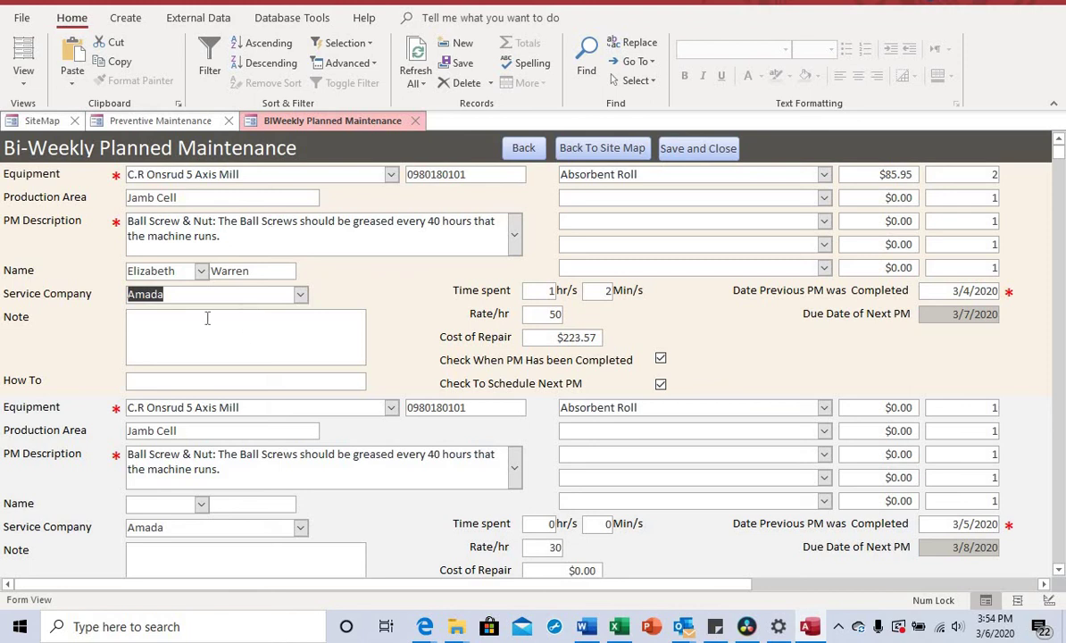
left_click(164, 120)
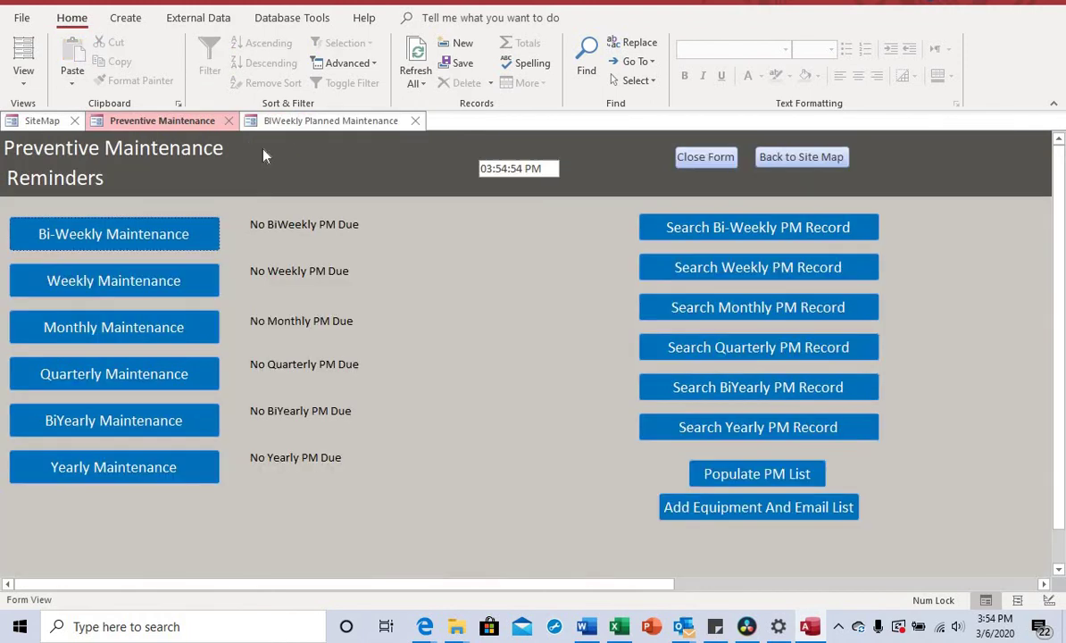
left_click(719, 231)
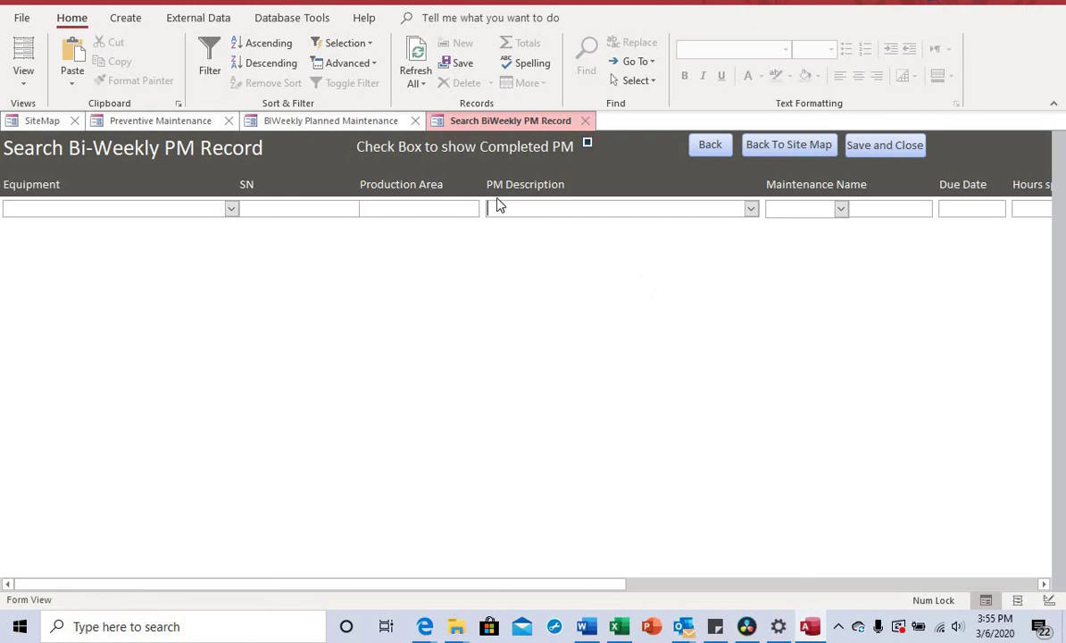
left_click(586, 143)
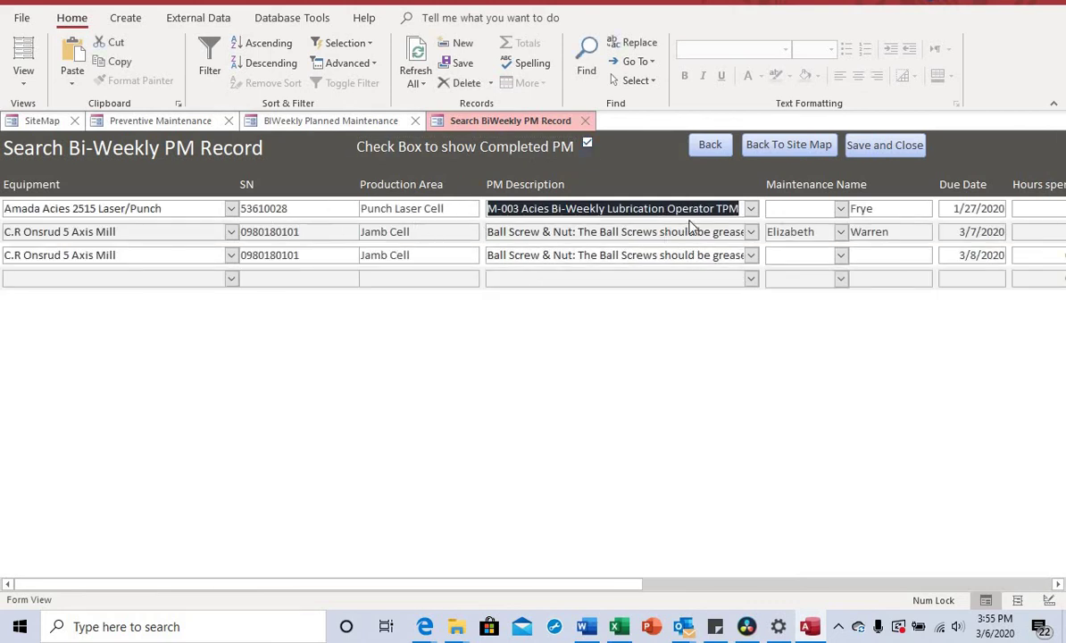
left_click(586, 146)
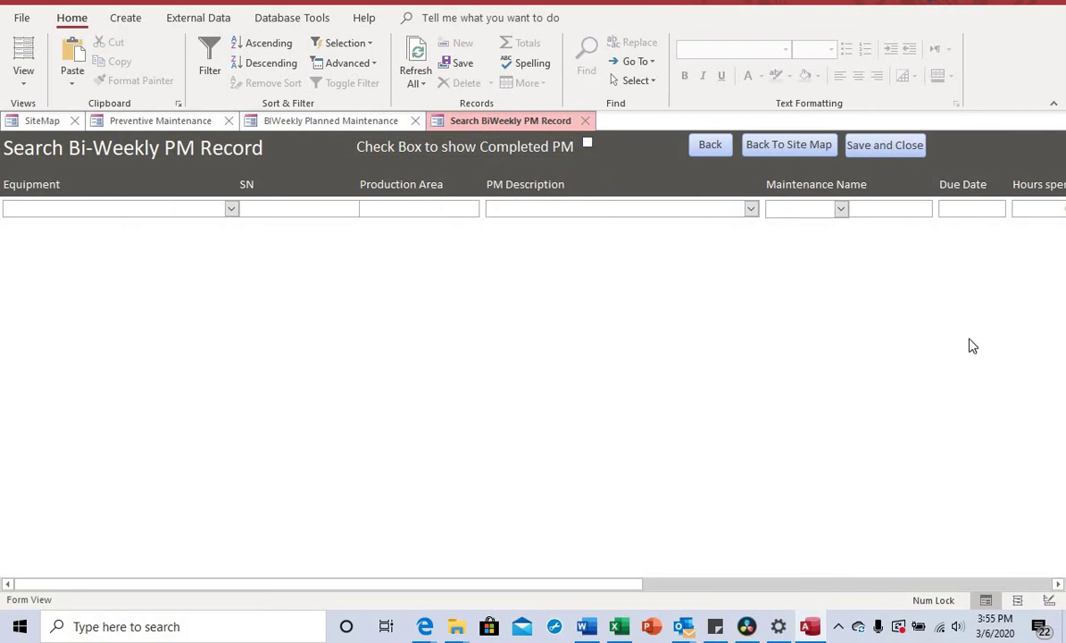
left_click(493, 210)
left_click(587, 144)
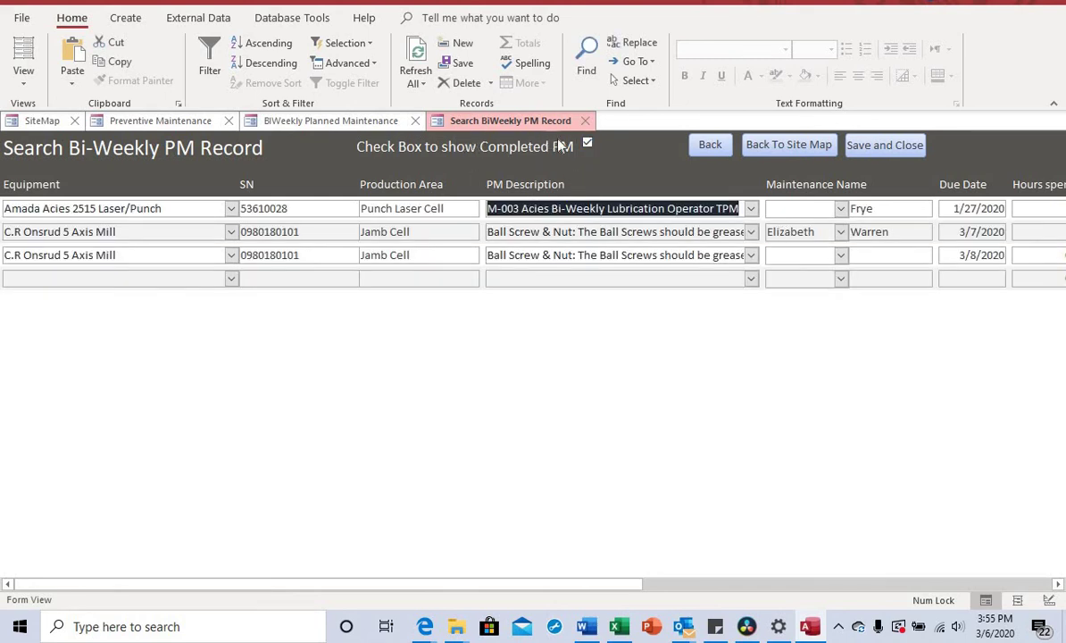
- Close the bi-weekly PM record search and unmark the PM as completed on the first C.R Onsrud 5 Axis Mill bi-weekly record
left_click(883, 145)
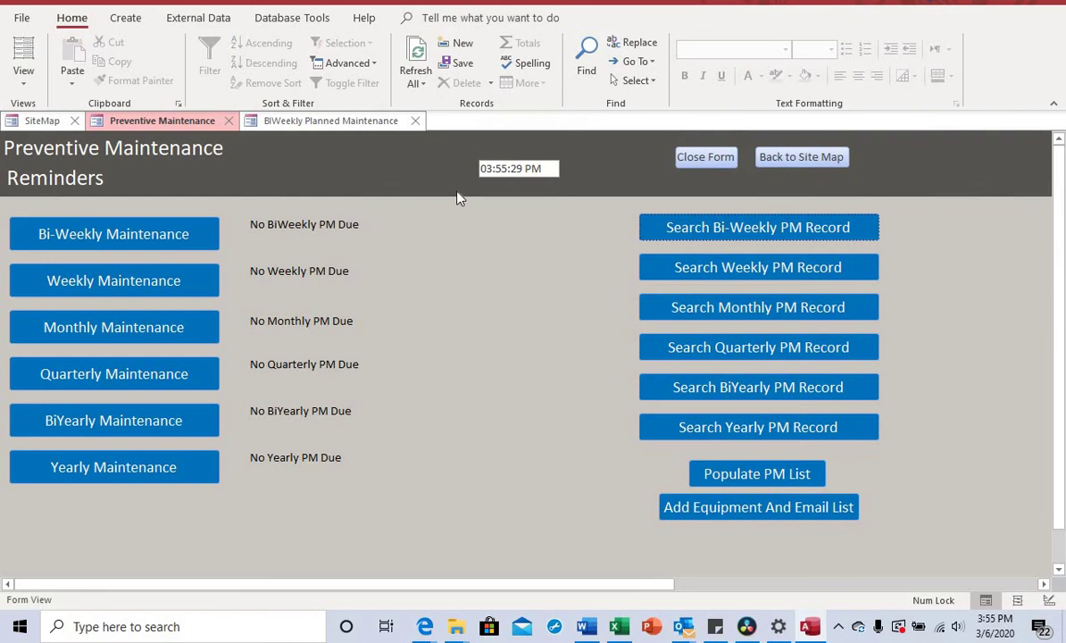
left_click(159, 239)
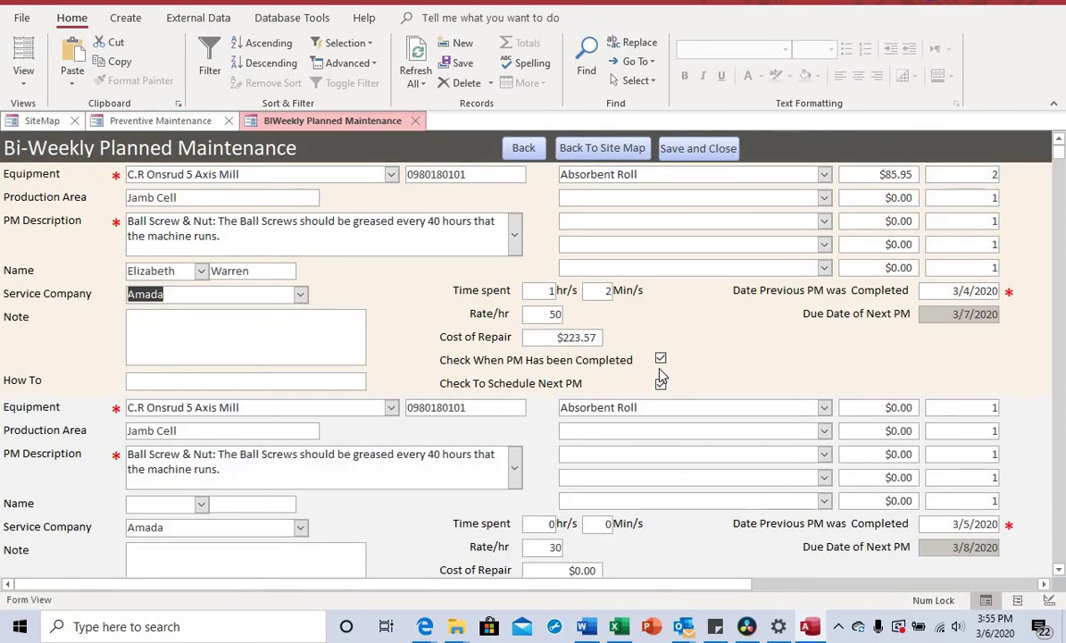
left_click(661, 359)
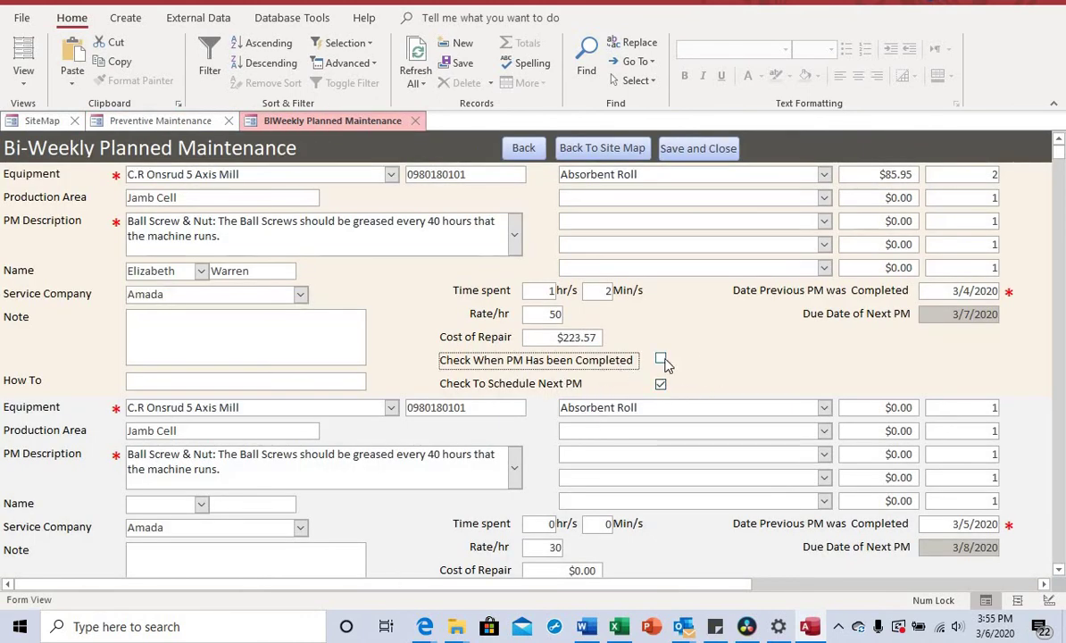
- Save and close the bi-weekly maintenance form and reopen the preventive maintenance section from the site map to refresh its reminders
left_click(683, 150)
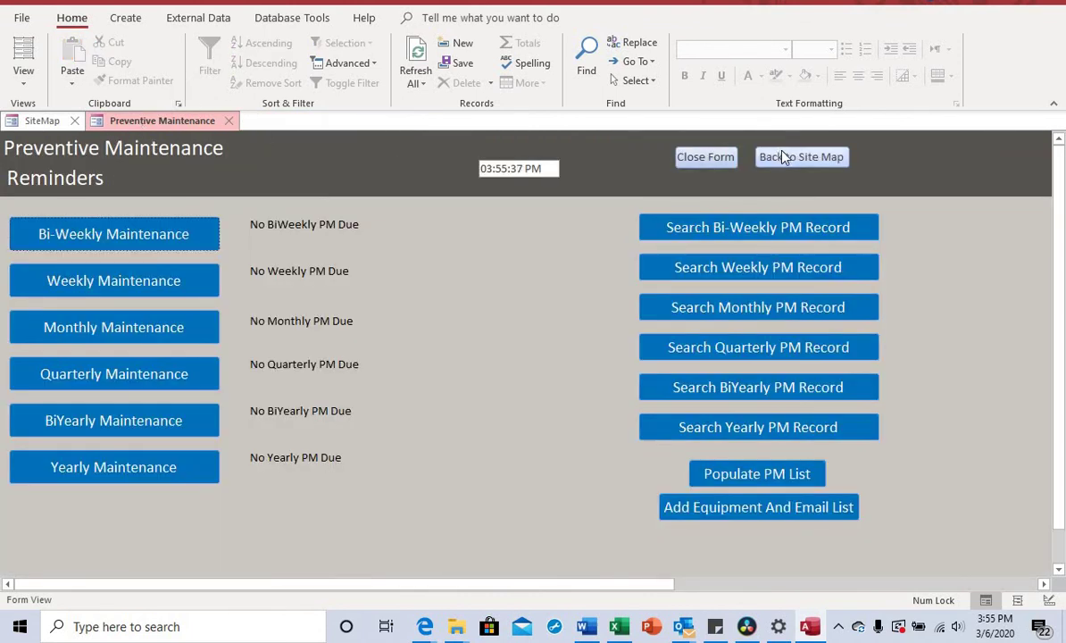
left_click(690, 157)
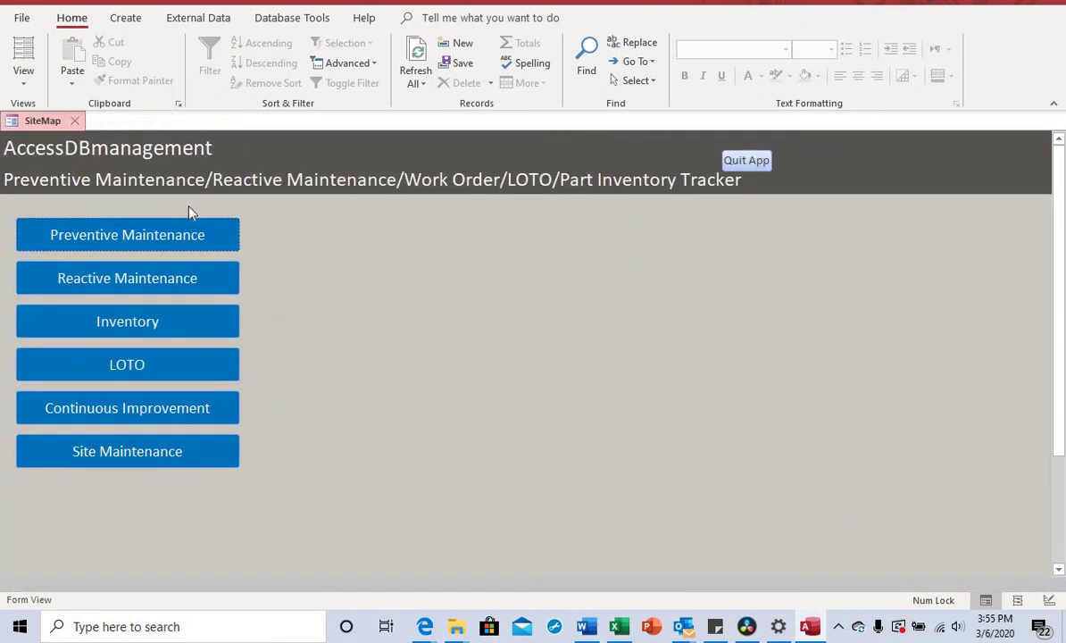
left_click(141, 243)
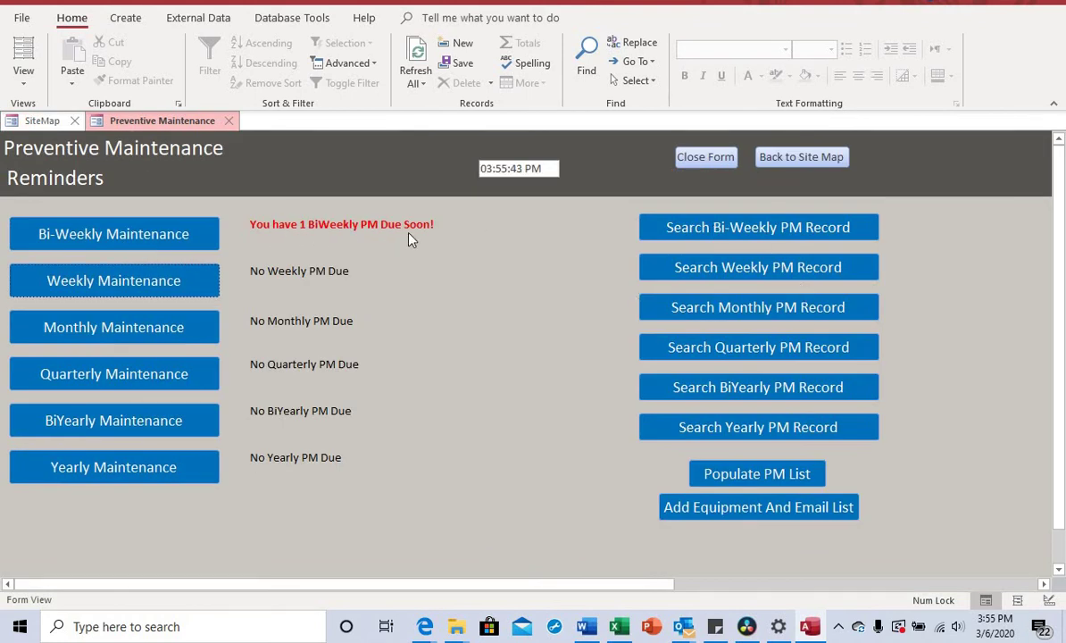
- List the completed and the uncompleted PMs in turn in the bi-weekly PM record search, and close it
left_click(732, 231)
left_click(493, 209)
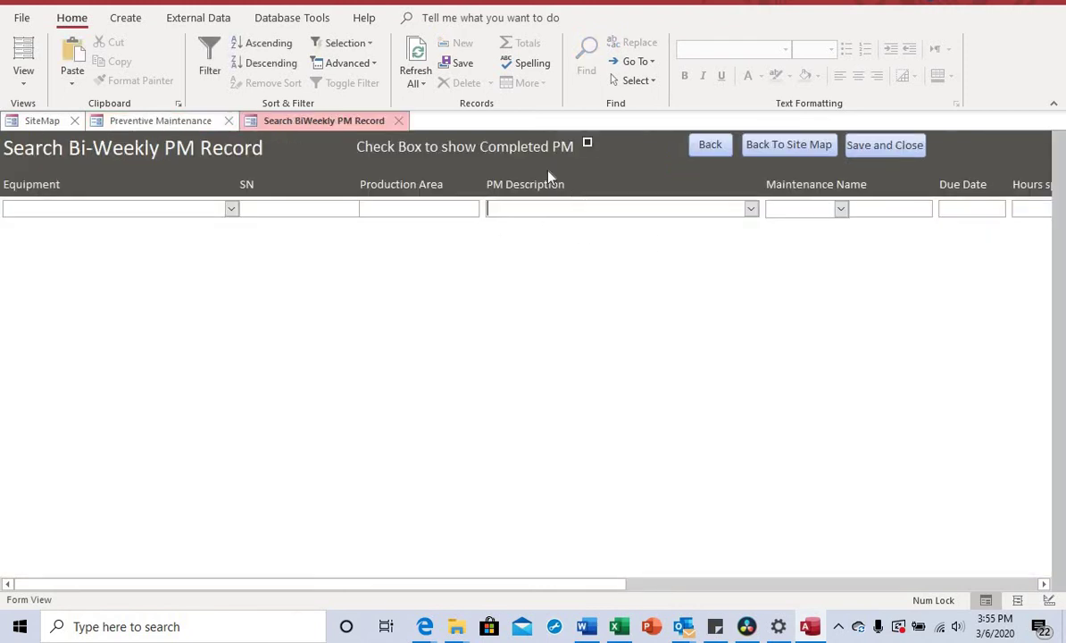
left_click(587, 144)
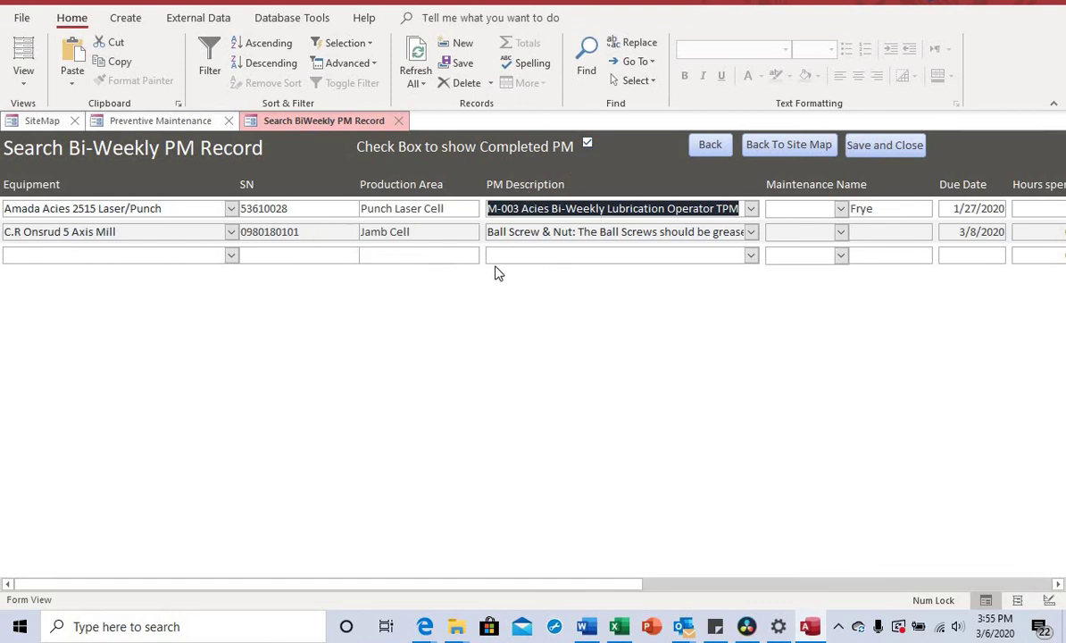
left_click(588, 143)
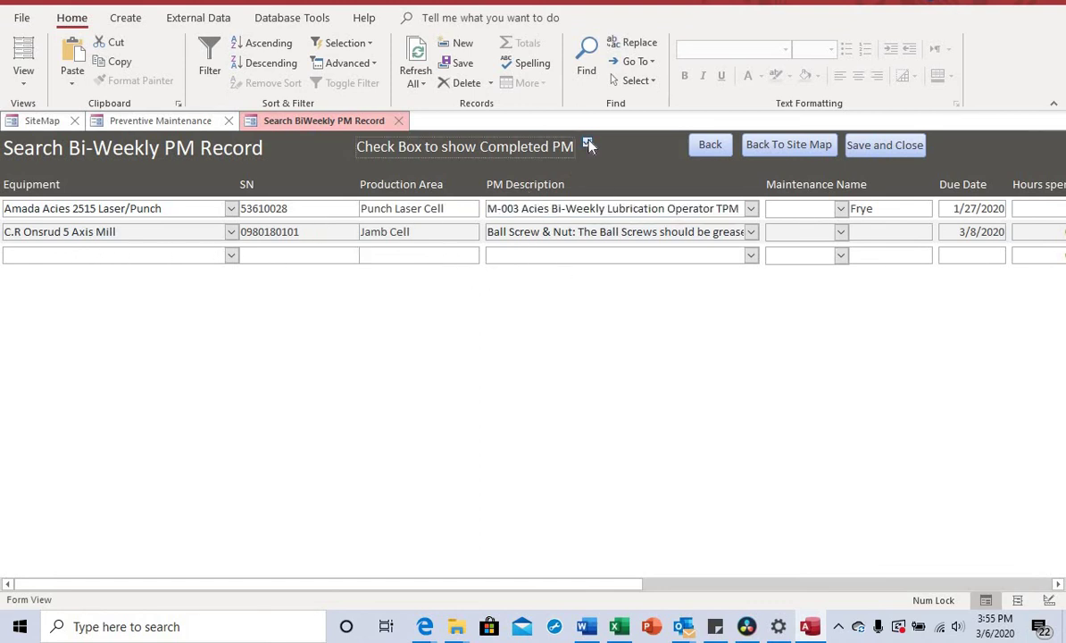
left_click(589, 143)
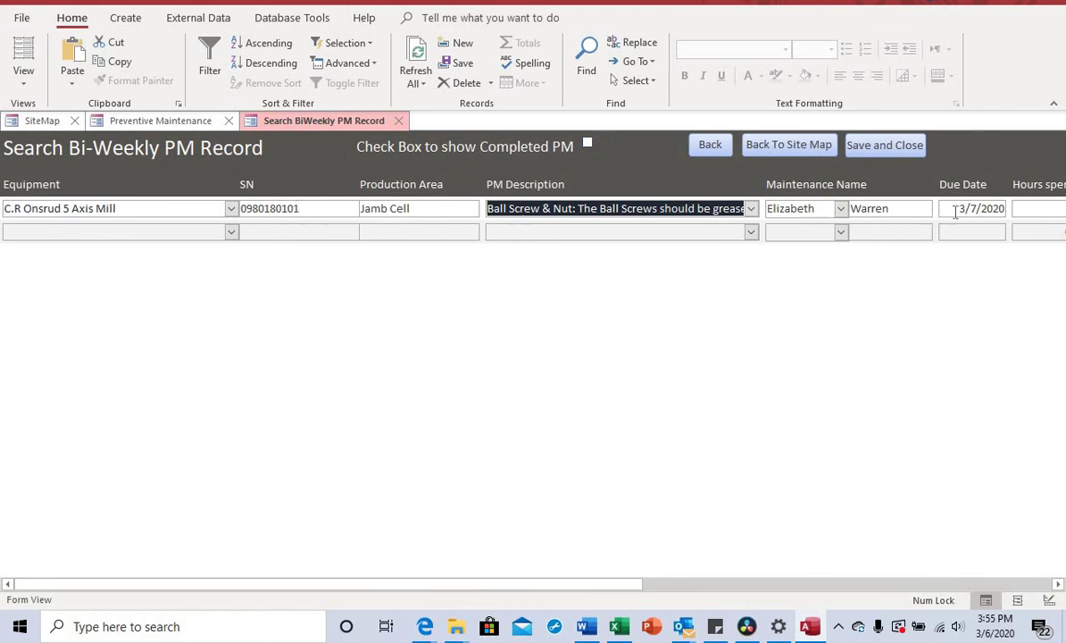
left_click(881, 149)
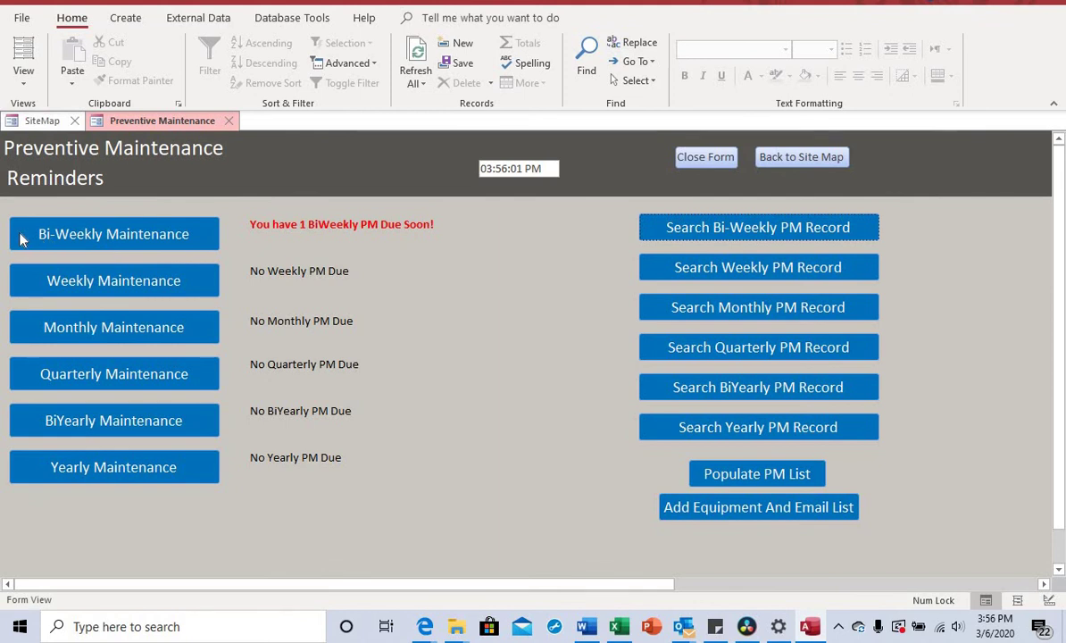